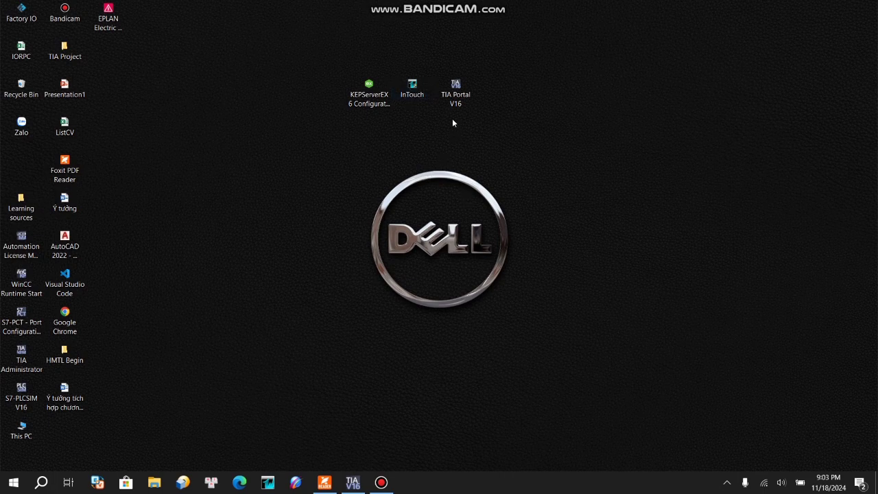
# Switch to TIA Portal and add a global data block named S7andIntouch to the program blocks of PLC_1
pyautogui.doubleClick(454, 96)
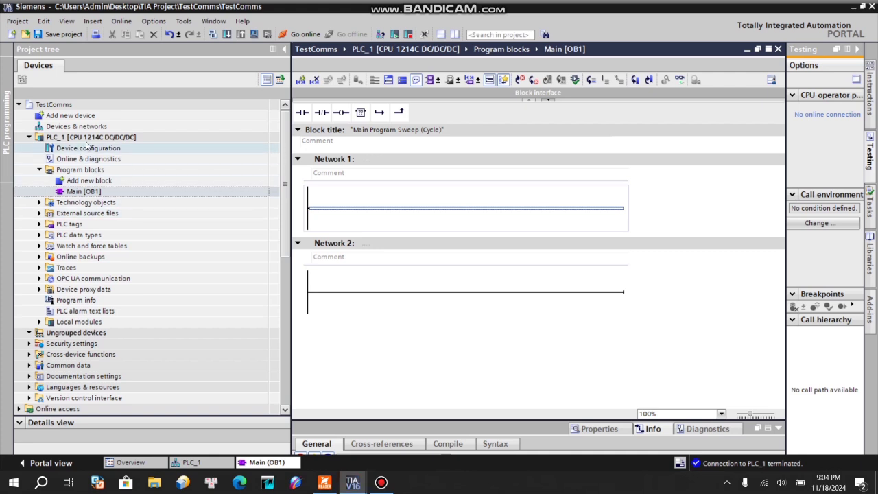
pyautogui.click(87, 139)
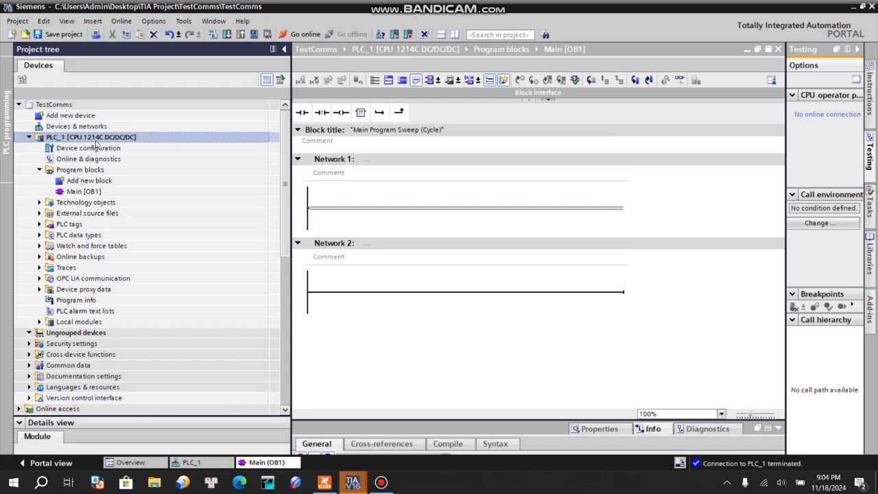
pyautogui.click(101, 181)
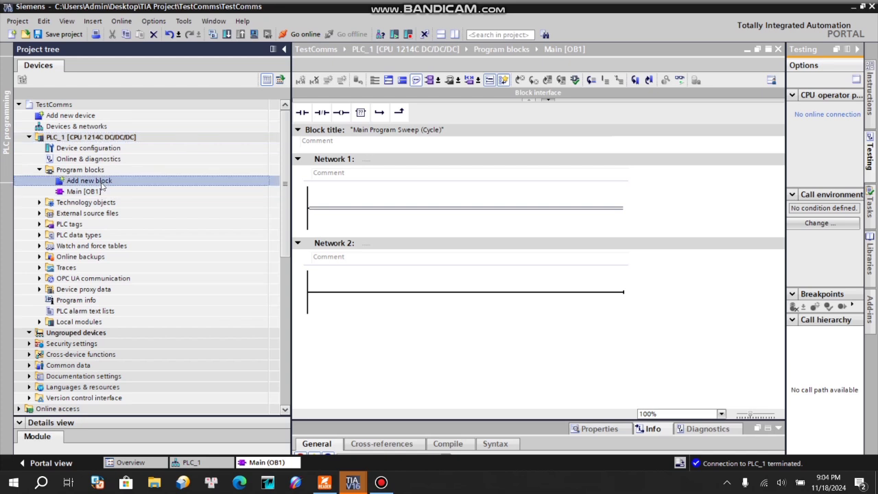
pyautogui.doubleClick(101, 184)
pyautogui.click(306, 99)
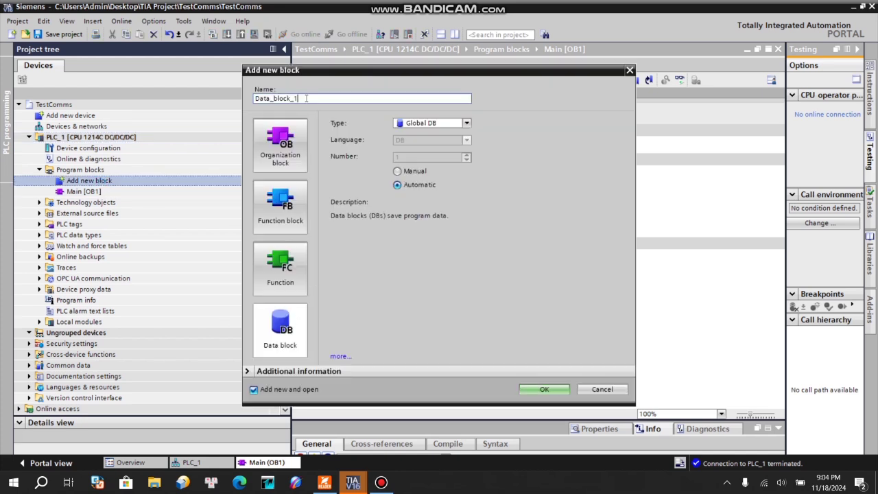
pyautogui.press('BackSpace')
pyautogui.press('BackSpace')
pyautogui.press('BackSpace')
pyautogui.press('BackSpace')
pyautogui.press('BackSpace')
pyautogui.press('BackSpace')
pyautogui.press('BackSpace')
pyautogui.press('BackSpace')
pyautogui.press('BackSpace')
pyautogui.press('BackSpace')
pyautogui.press('BackSpace')
pyautogui.write('S7andIntouch')
pyautogui.click(544, 389)
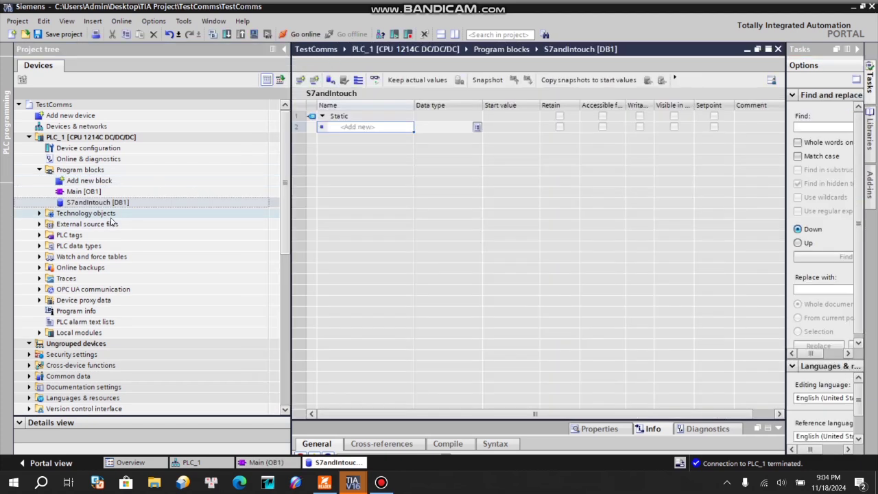
# Check PLC_1's Ethernet address and its connection mechanism for PUT/GET access from remote partners in the device properties
pyautogui.click(105, 203)
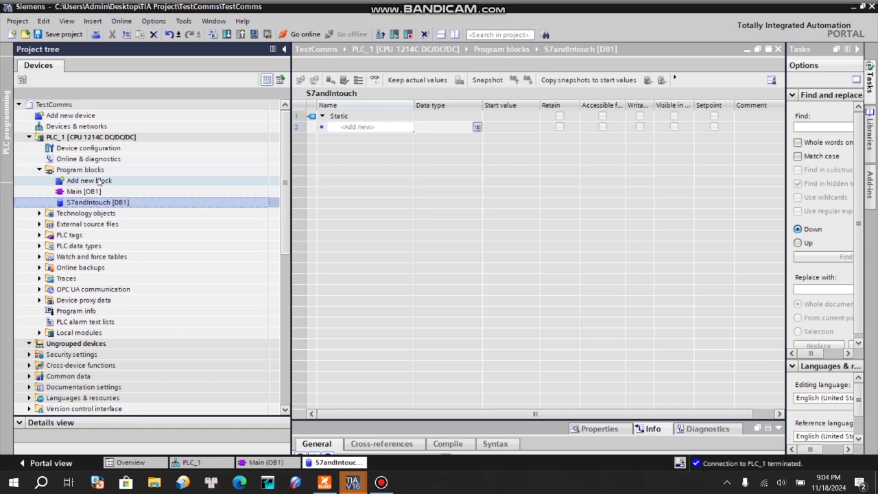
pyautogui.click(102, 181)
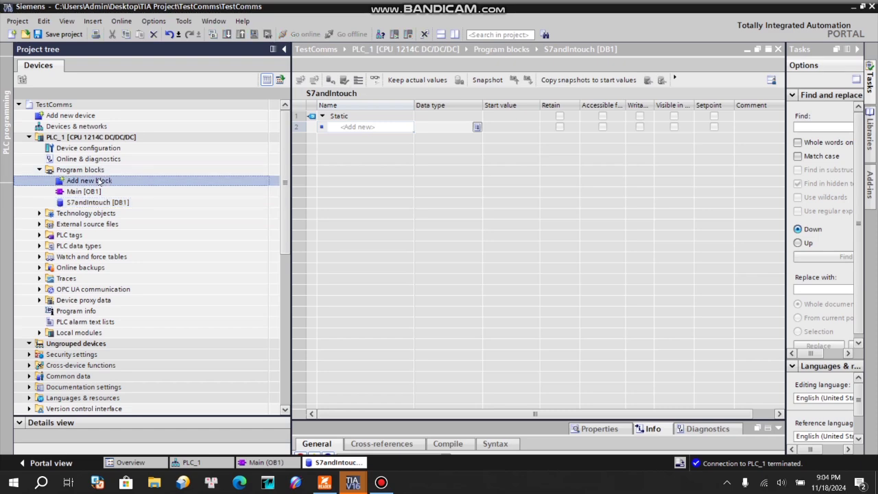
pyautogui.rightClick(109, 140)
pyautogui.click(272, 202)
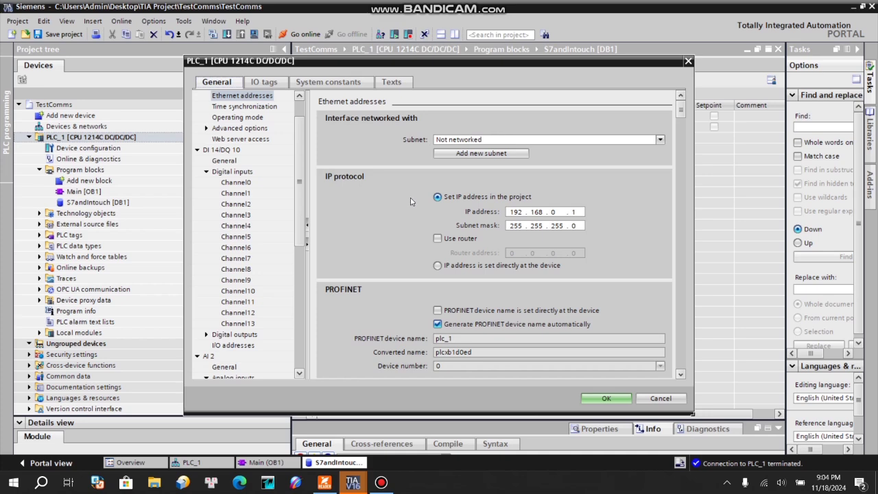
pyautogui.click(552, 214)
pyautogui.moveTo(300, 187); pyautogui.dragTo(296, 288)
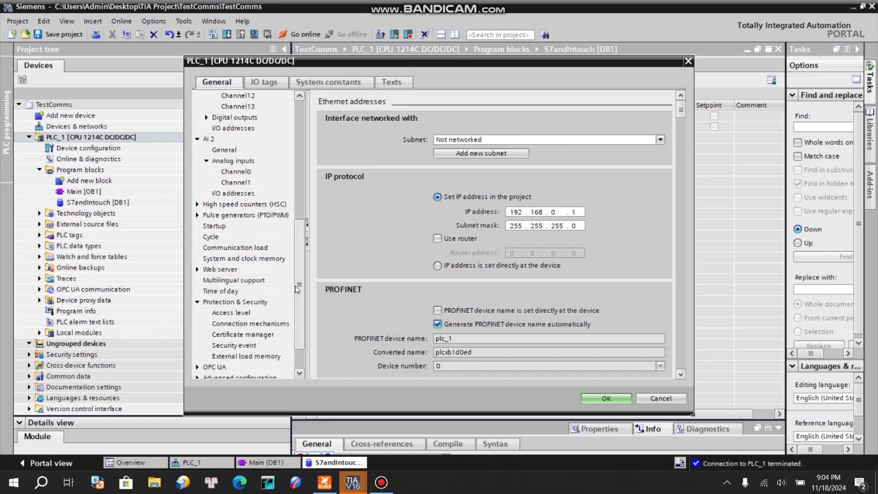
pyautogui.click(241, 325)
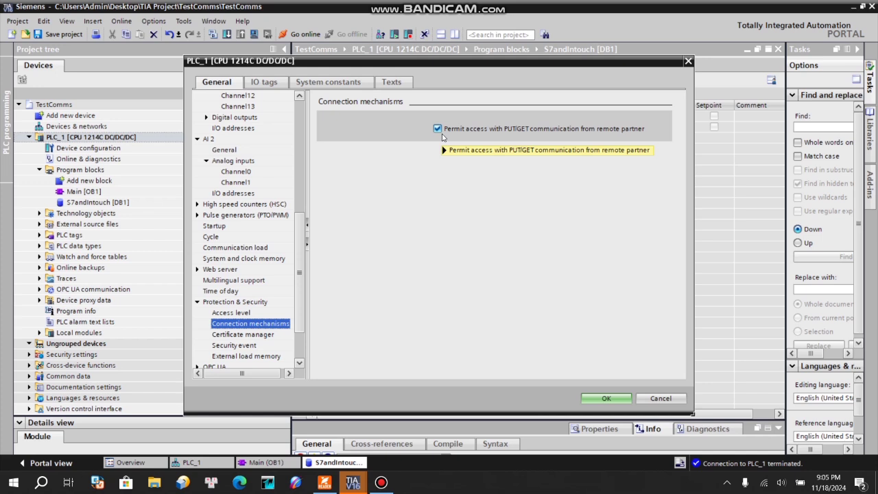
pyautogui.moveTo(442, 137)
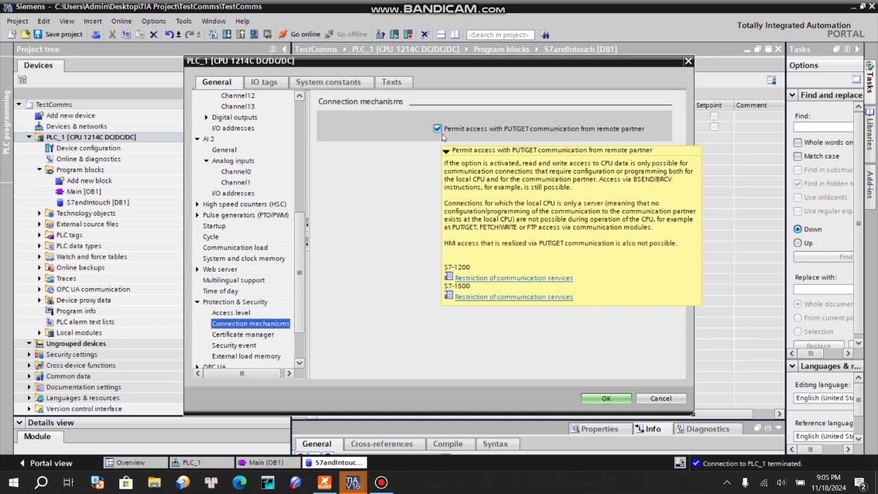
pyautogui.click(606, 398)
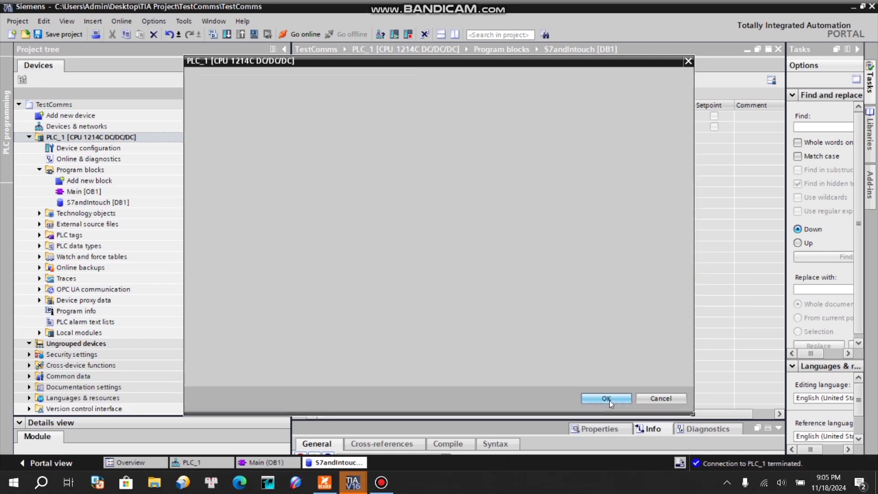
# Deactivate optimized block access in the attributes of the S7andIntouch data block
pyautogui.click(109, 203)
pyautogui.rightClick(113, 204)
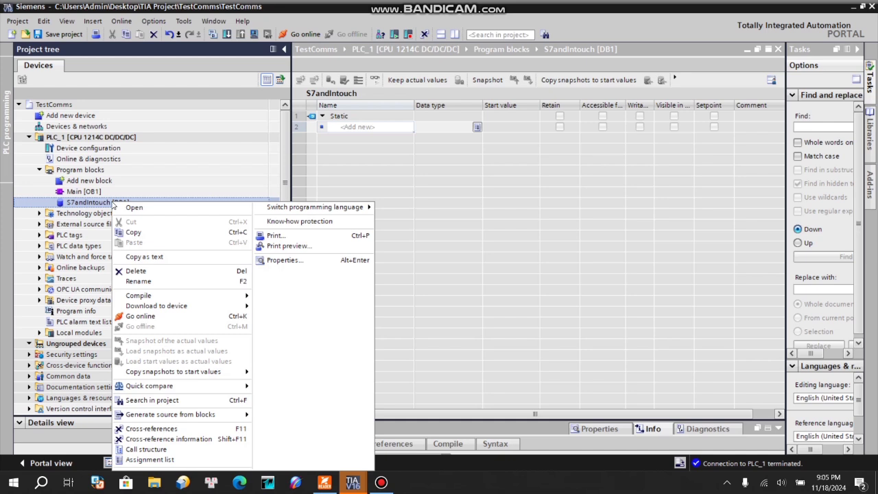
pyautogui.click(297, 263)
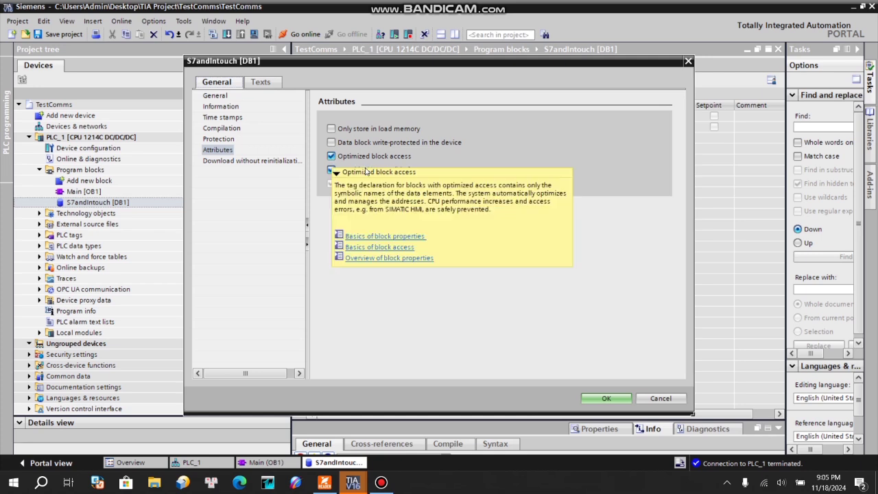
pyautogui.click(332, 157)
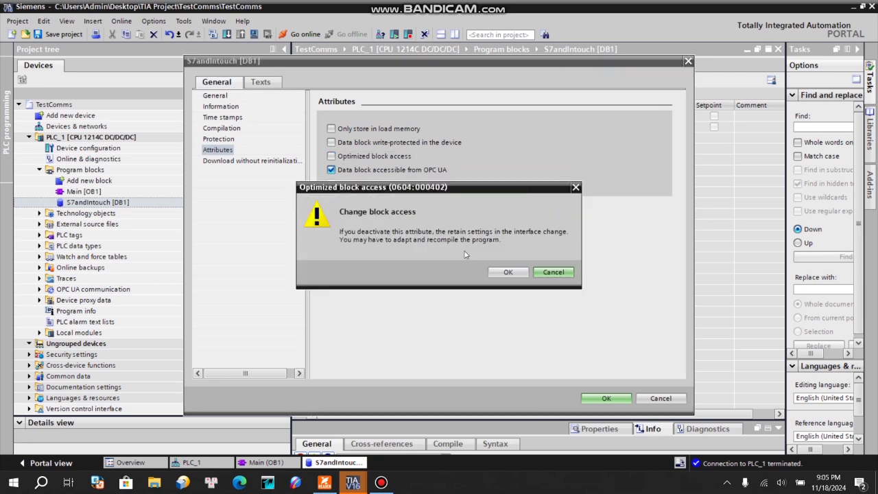
pyautogui.click(508, 273)
pyautogui.click(607, 398)
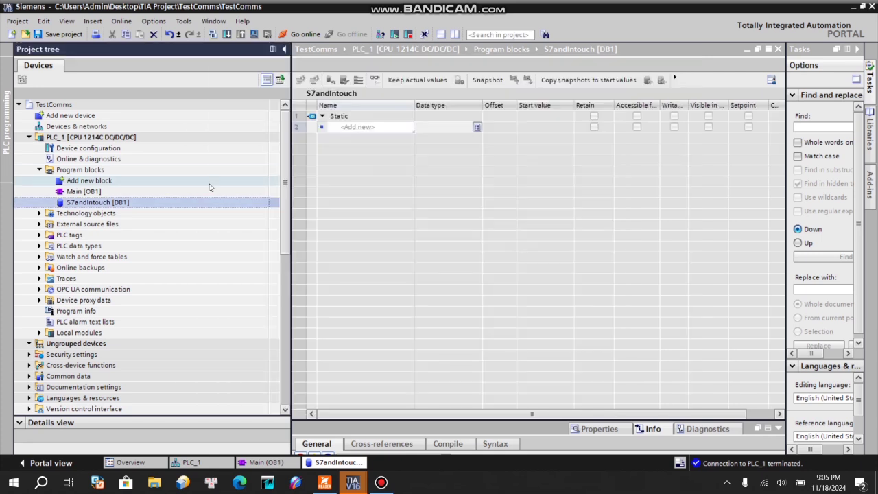
# Add three Bool tags named On_Button, Off_Button and Motor to the S7andIntouch data block
pyautogui.click(360, 134)
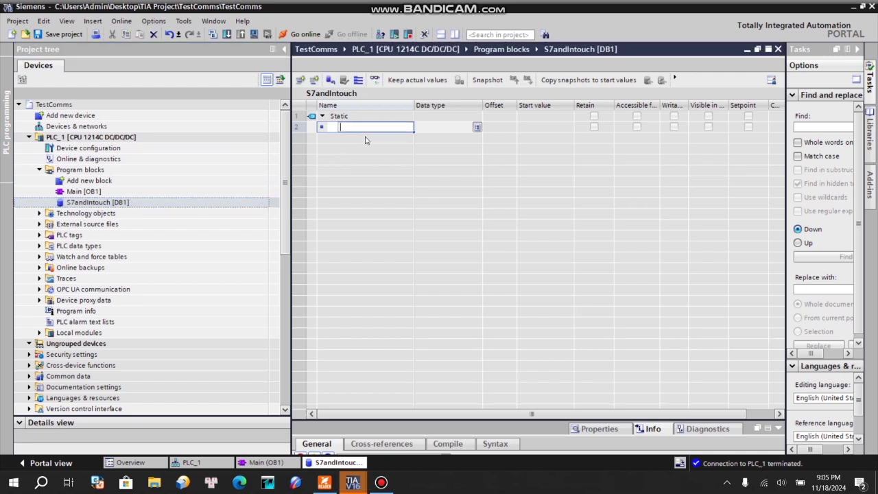
pyautogui.write('On_Button')
pyautogui.press('Return')
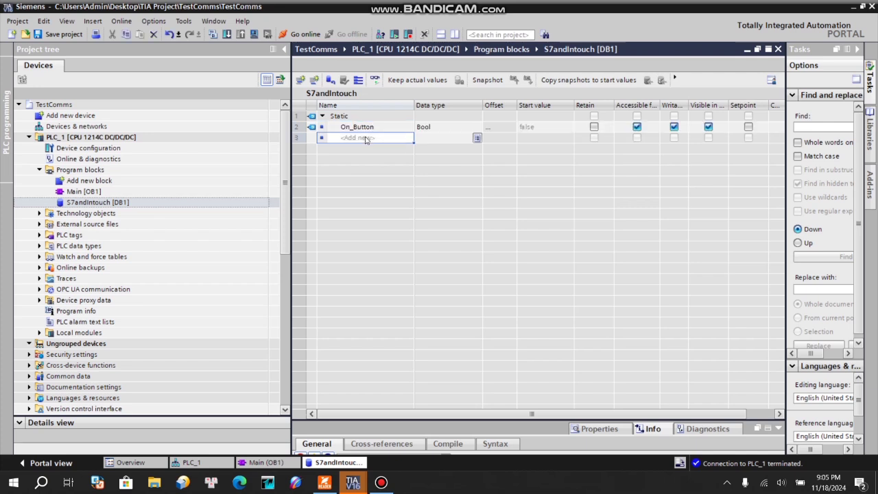
pyautogui.write('Off_')
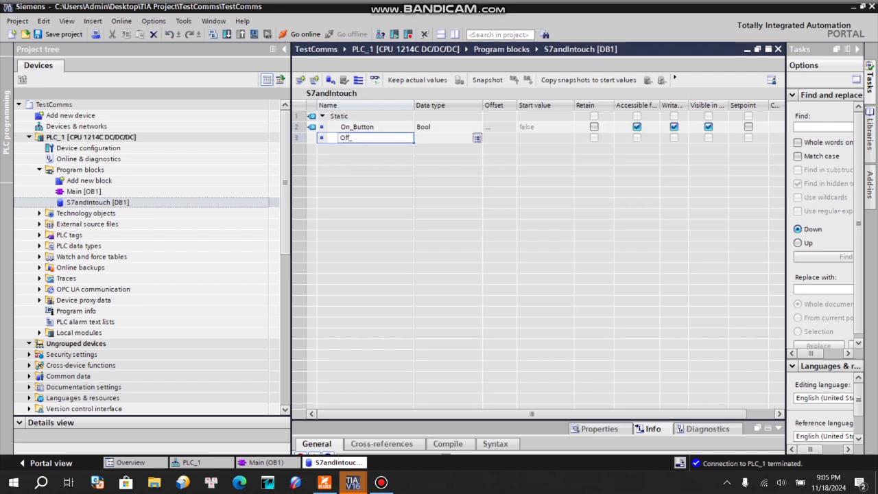
pyautogui.write('Button')
pyautogui.press('Return')
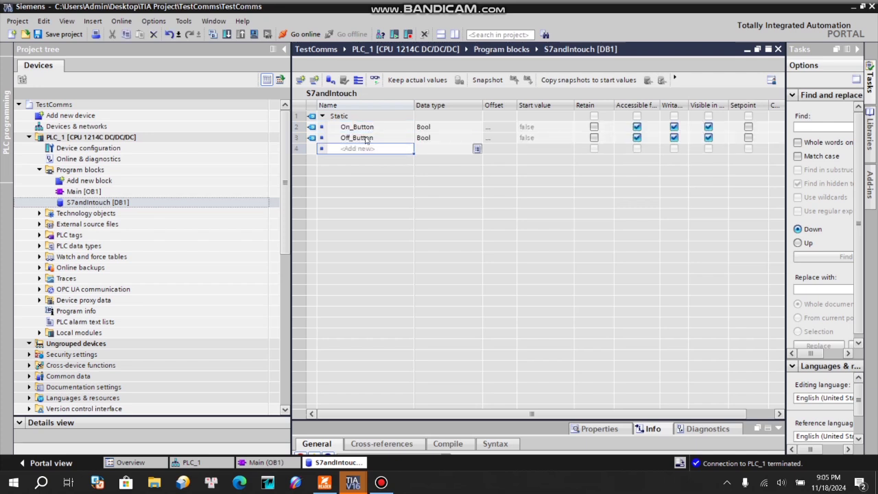
pyautogui.write('Motor')
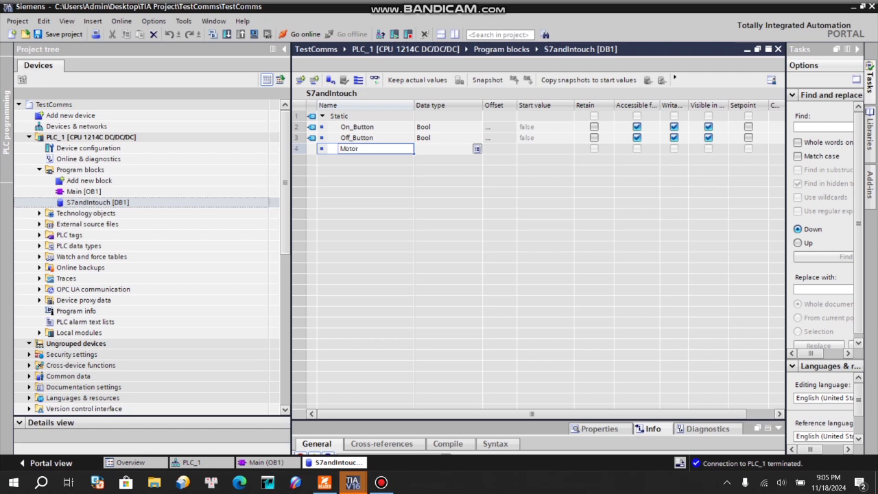
pyautogui.press('Return')
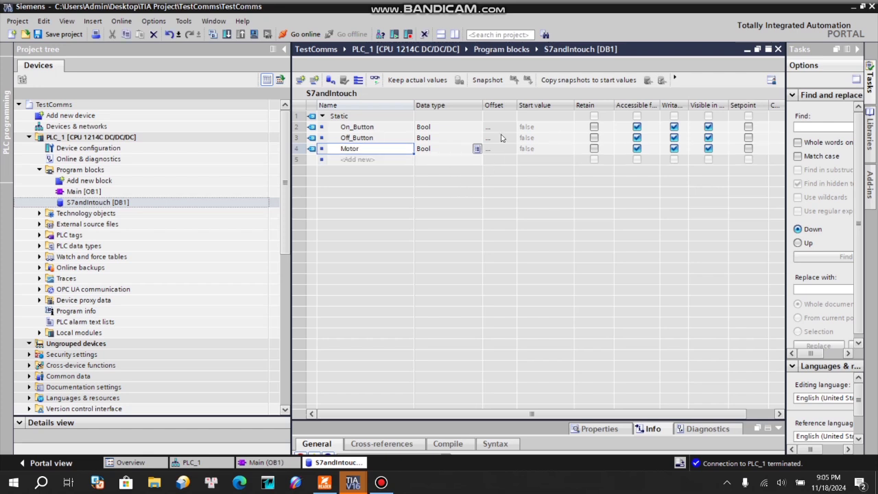
# Check the optimized block access attribute of the S7andIntouch data block in its properties
pyautogui.click(499, 149)
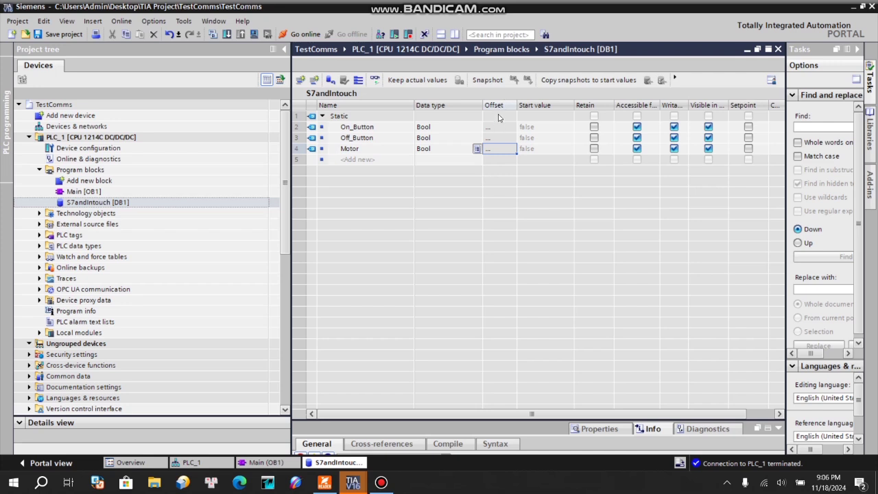
pyautogui.rightClick(118, 203)
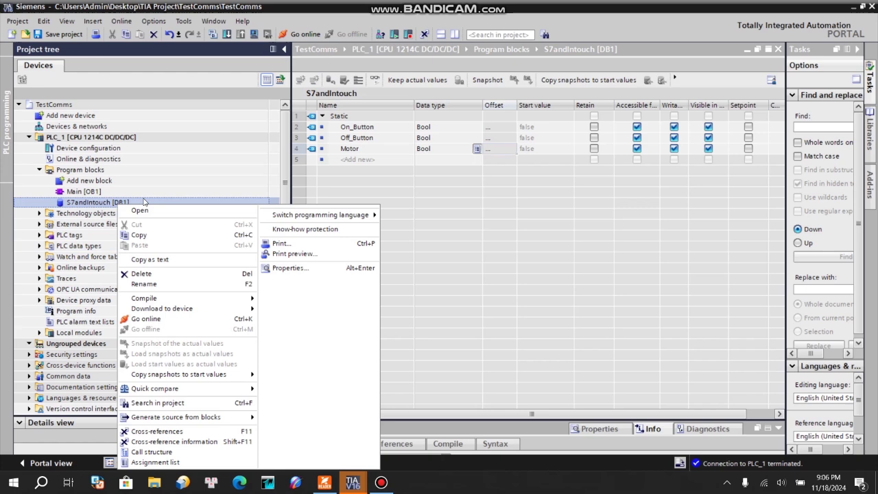
pyautogui.click(289, 267)
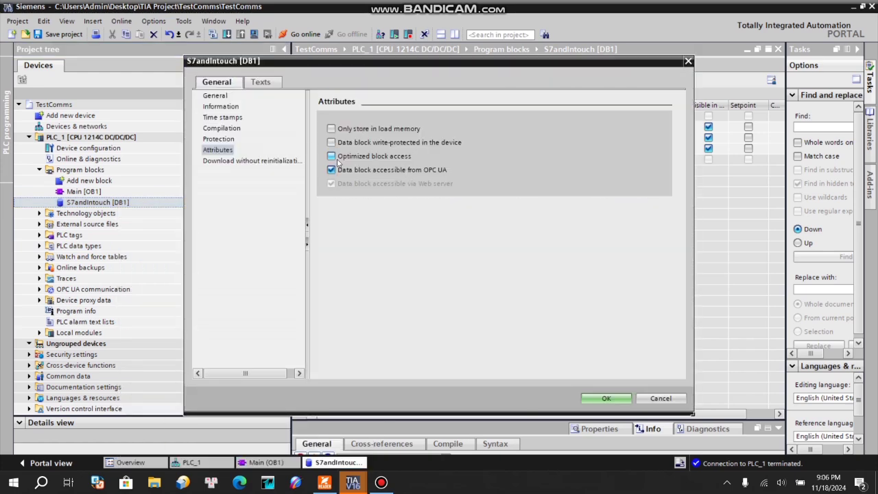
pyautogui.click(332, 156)
pyautogui.click(594, 399)
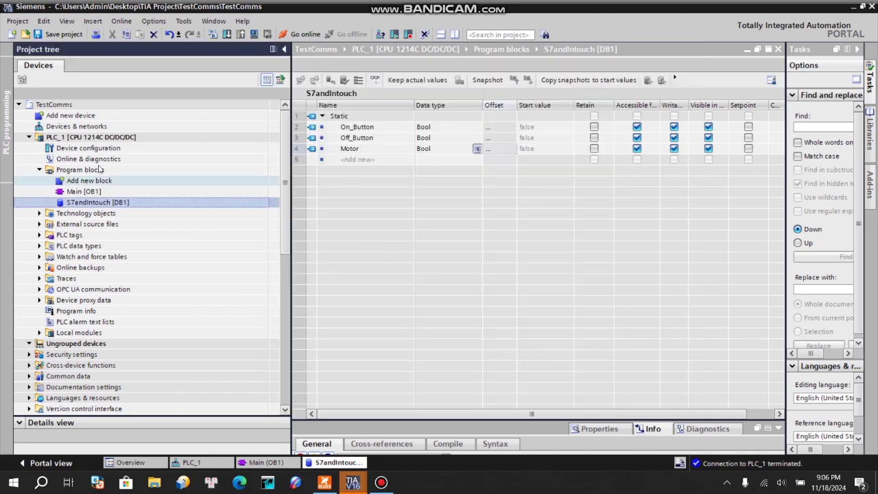
# Compile the S7andIntouch data block to generate the offsets of its tags
pyautogui.click(213, 34)
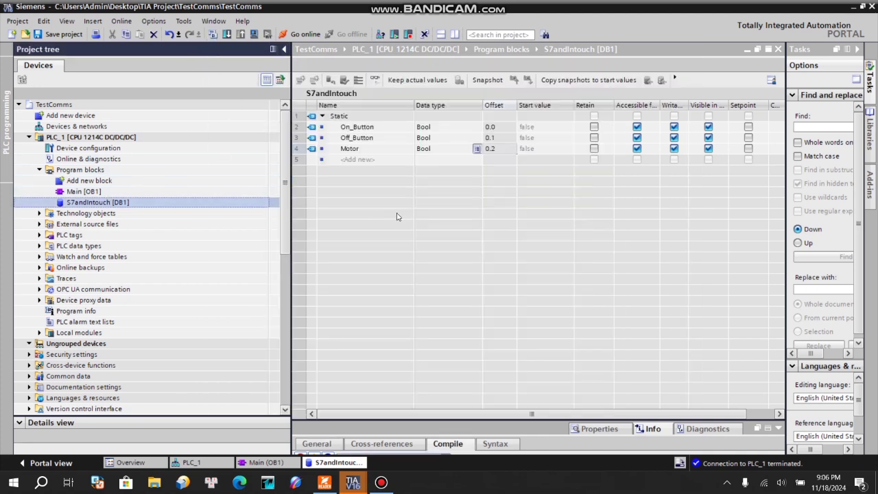
pyautogui.click(496, 137)
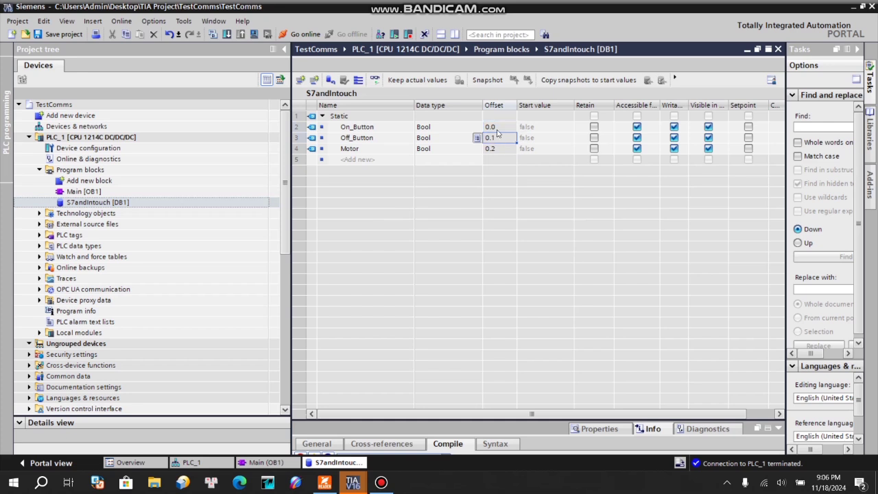
pyautogui.click(497, 129)
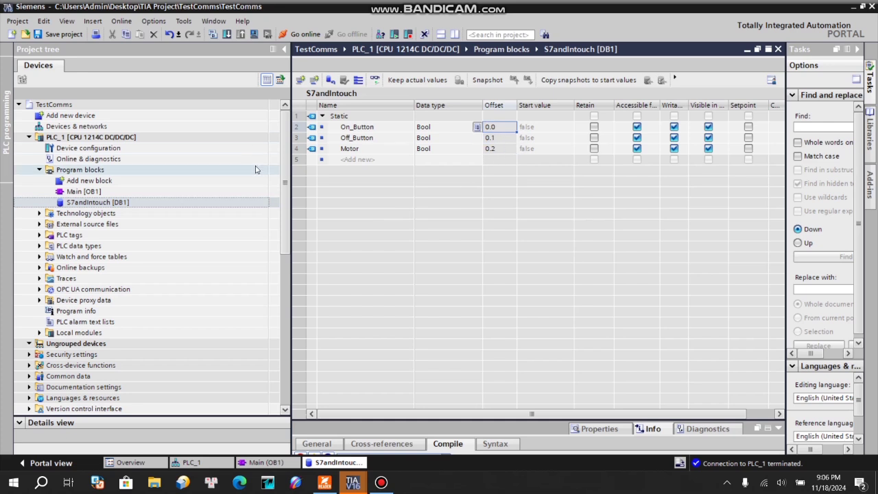
# Build a rung in Network 1 of Main [OB1] with a normally open contact, a normally closed contact, a coil and a parallel holding contact
pyautogui.doubleClick(83, 192)
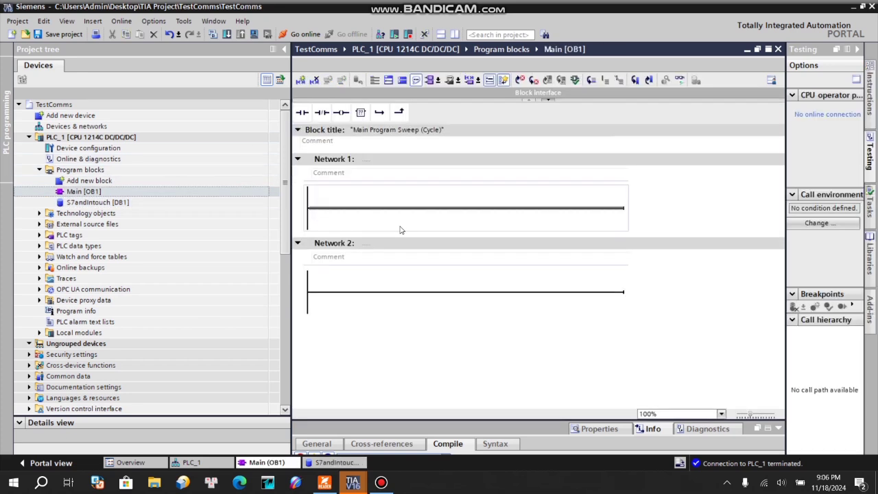
pyautogui.click(303, 113)
pyautogui.click(341, 113)
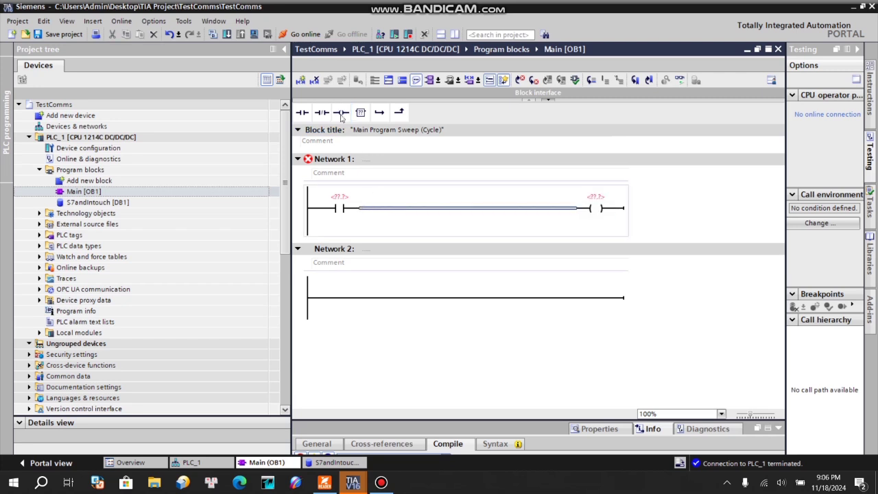
pyautogui.click(322, 112)
pyautogui.click(308, 211)
pyautogui.click(380, 113)
pyautogui.click(303, 112)
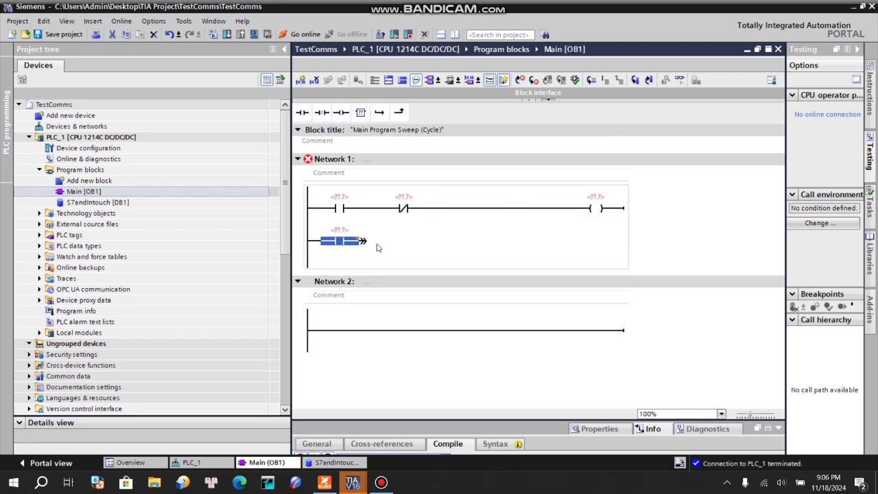
pyautogui.moveTo(364, 240); pyautogui.dragTo(371, 209)
# Assign On_Button, Off_Button and Motor from S7andIntouch to the Network 1 contacts and coil, using Motor for the holding contact too
pyautogui.click(404, 209)
pyautogui.click(98, 203)
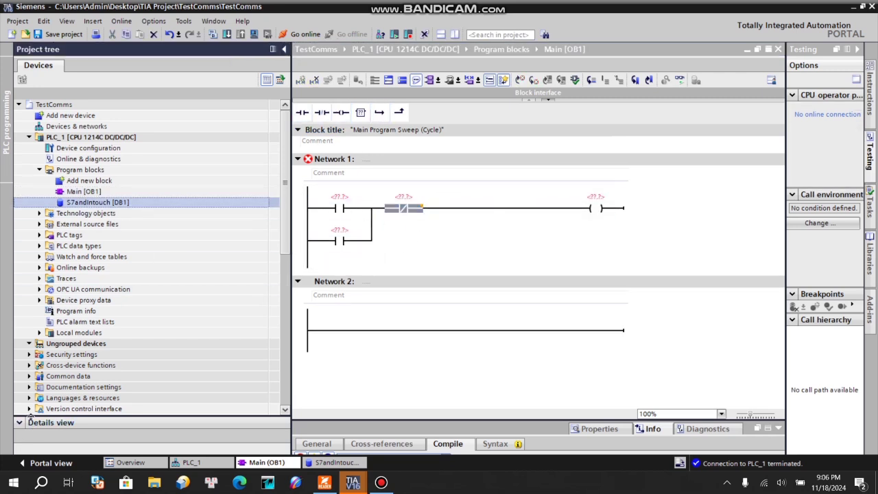
pyautogui.click(51, 422)
pyautogui.moveTo(54, 327); pyautogui.dragTo(403, 206)
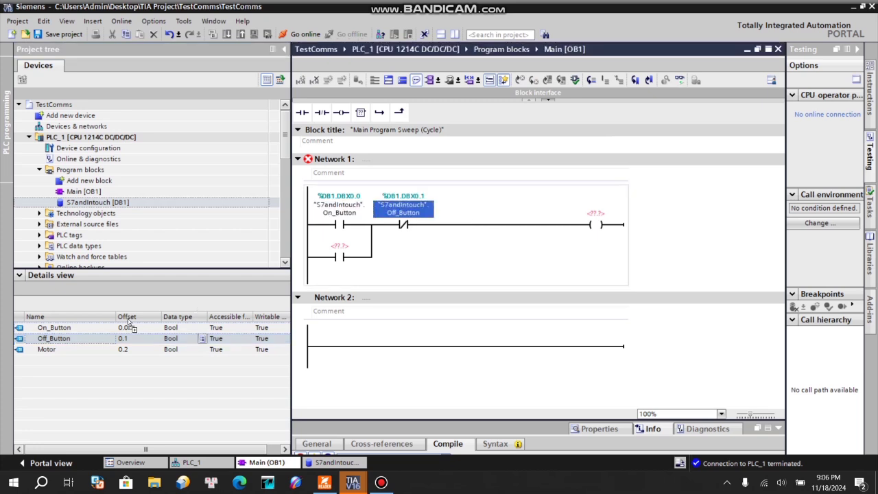
pyautogui.moveTo(46, 349); pyautogui.dragTo(595, 213)
pyautogui.click(99, 269)
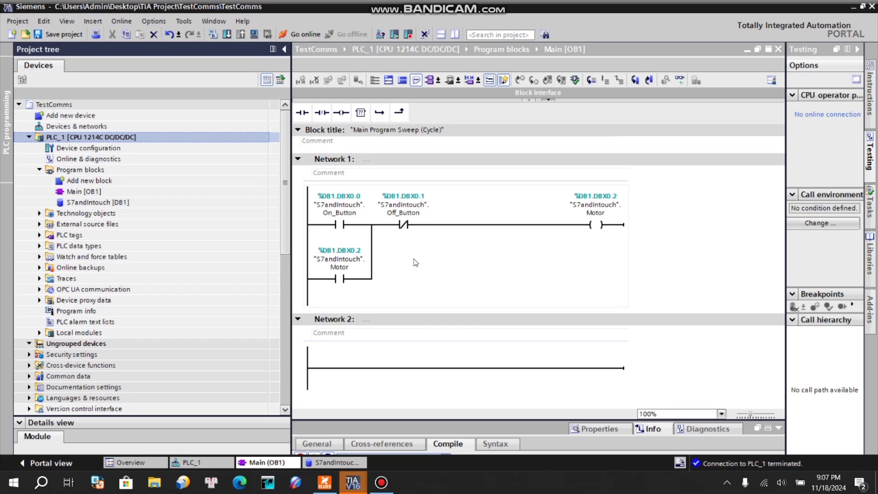
# Download the program to PLC_1 with its data blocks re-initialized, and monitor Main [OB1] online
pyautogui.click(227, 33)
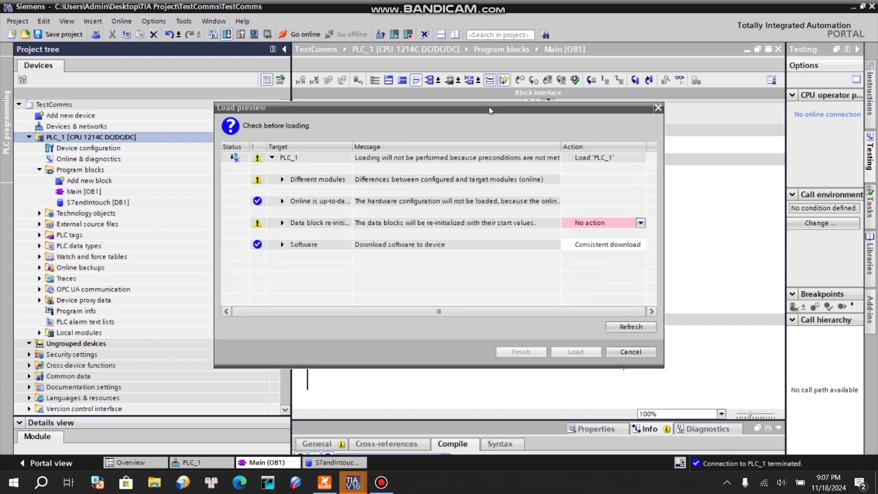
pyautogui.click(638, 223)
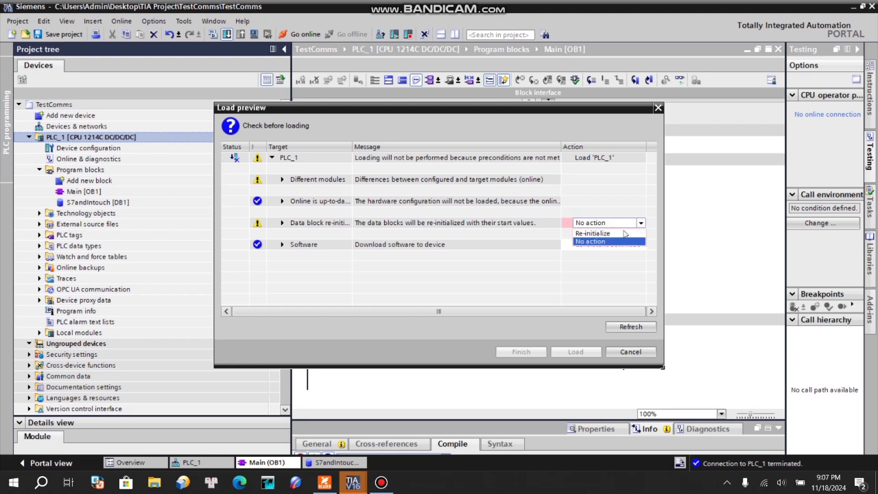
pyautogui.click(598, 240)
pyautogui.click(576, 354)
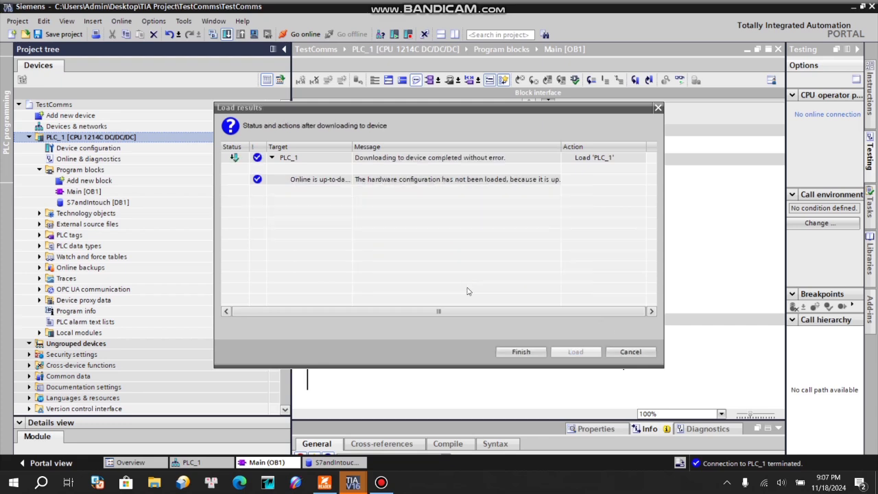
pyautogui.click(542, 356)
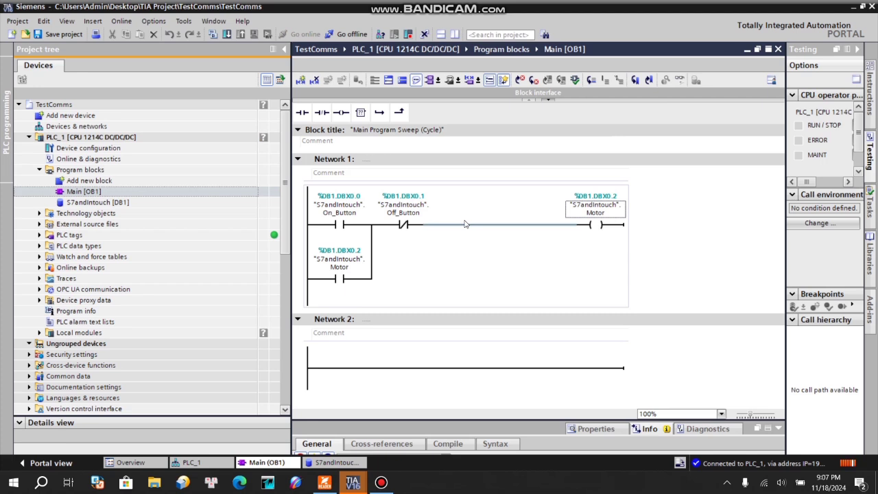
pyautogui.hotkey('ctrl', 't')
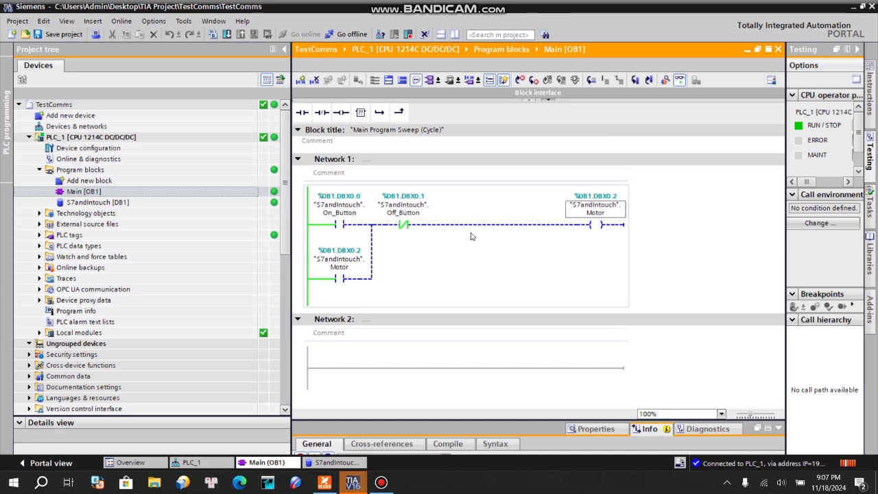
# Switch to KEPServerEX 6 Configuration in a maximized window and delete the existing S7Connect channel
pyautogui.click(853, 7)
pyautogui.doubleClick(368, 89)
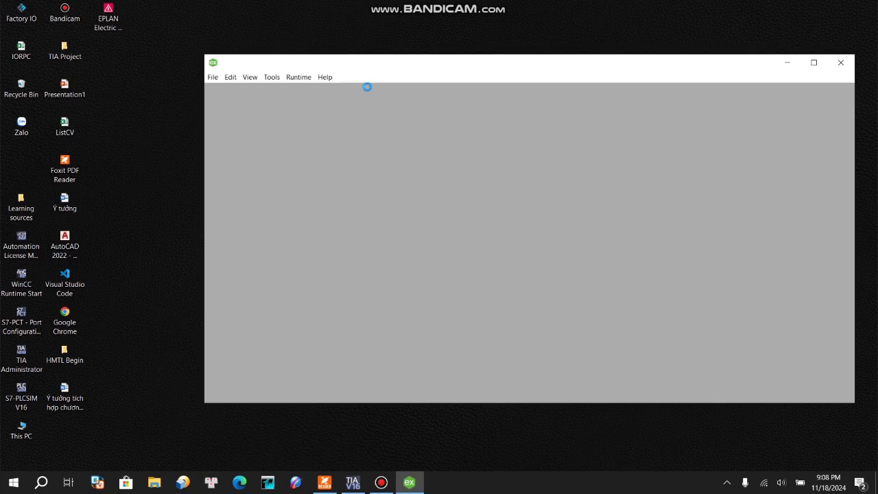
pyautogui.click(814, 62)
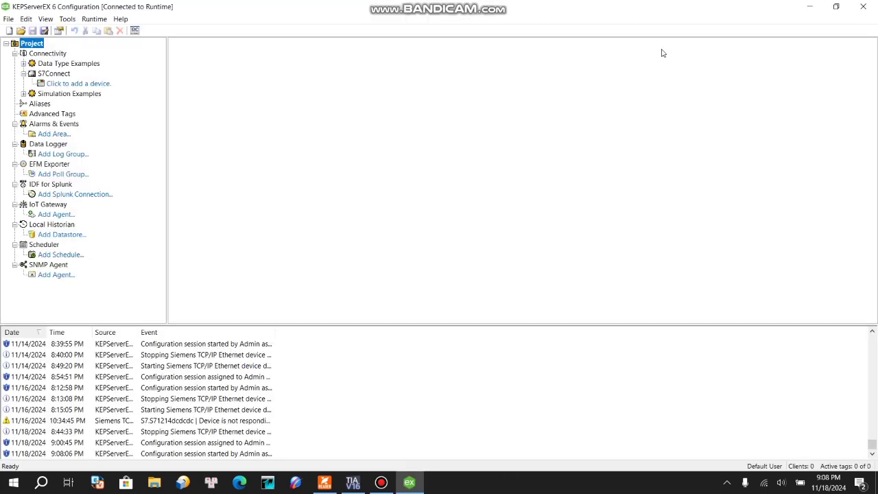
pyautogui.rightClick(45, 75)
pyautogui.click(69, 113)
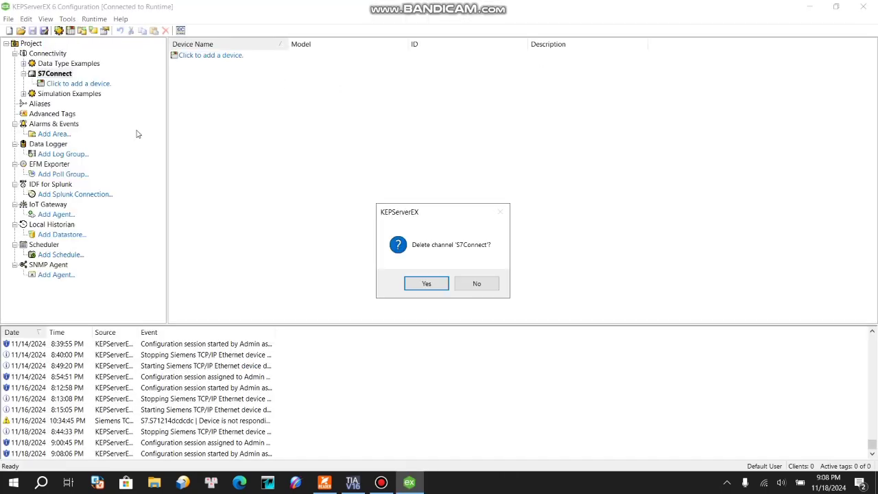
pyautogui.click(421, 284)
# Start a new channel under Connectivity using the Siemens TCP/IP Ethernet driver
pyautogui.click(50, 54)
pyautogui.click(57, 64)
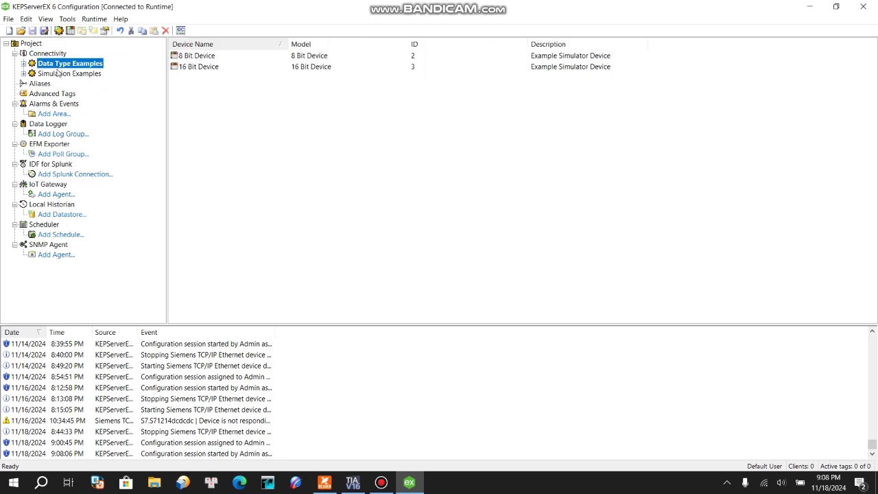
pyautogui.click(61, 73)
pyautogui.click(54, 56)
pyautogui.rightClick(55, 55)
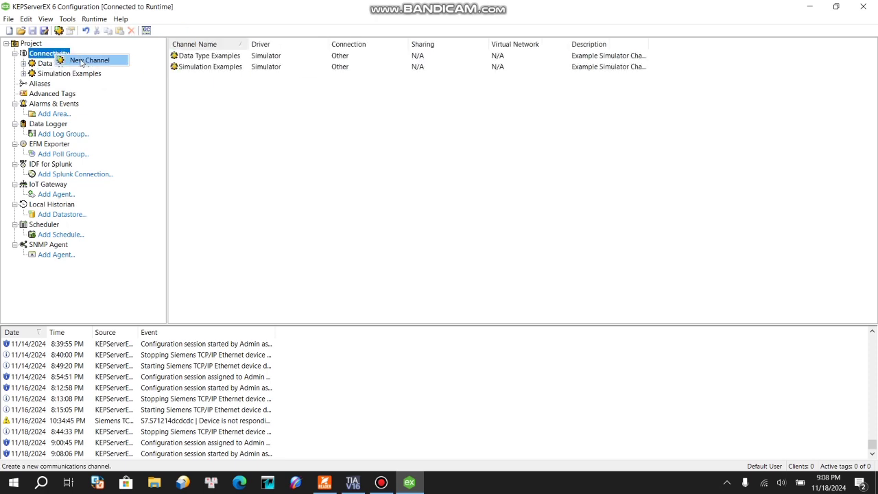
pyautogui.click(88, 61)
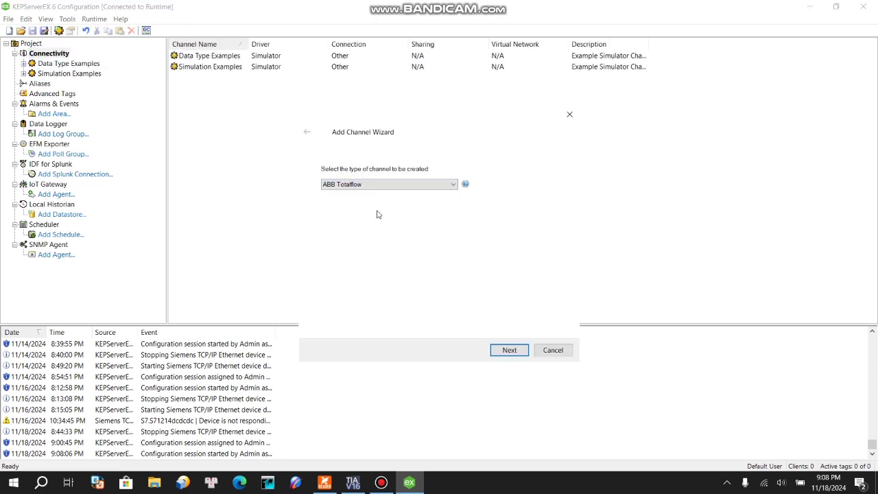
pyautogui.click(446, 186)
pyautogui.scroll(-6, 376, 229)
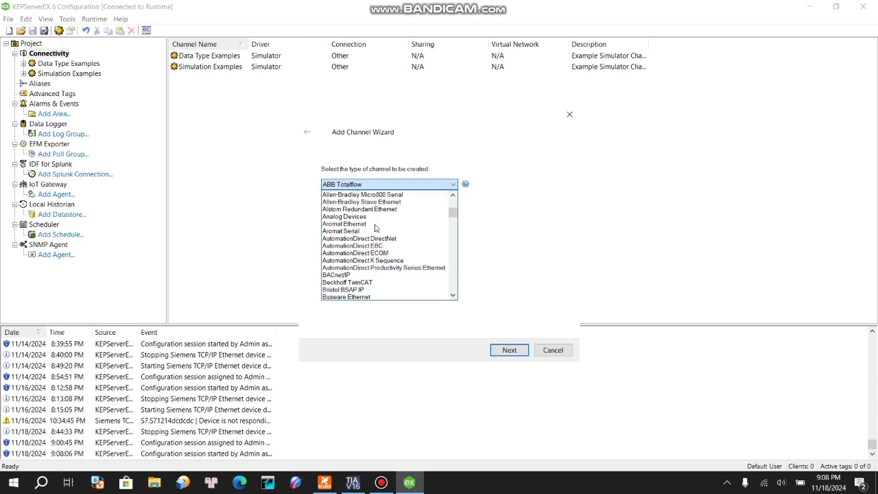
pyautogui.scroll(-5, 376, 229)
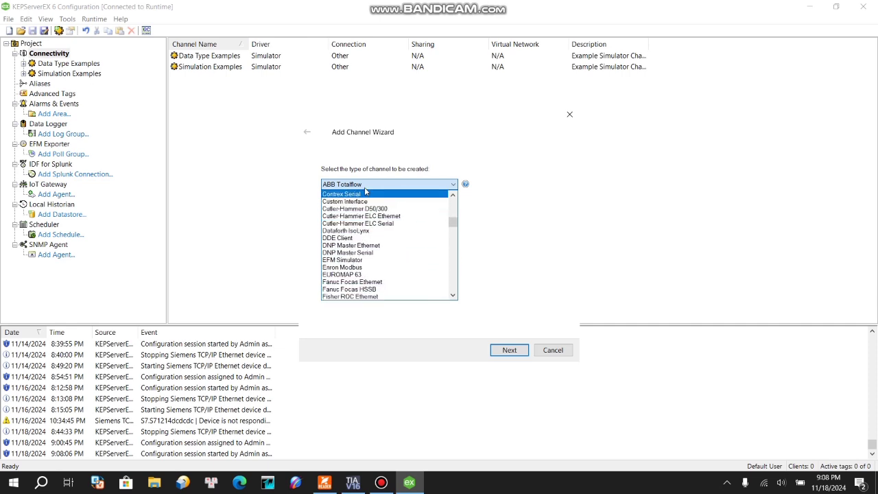
pyautogui.write('si')
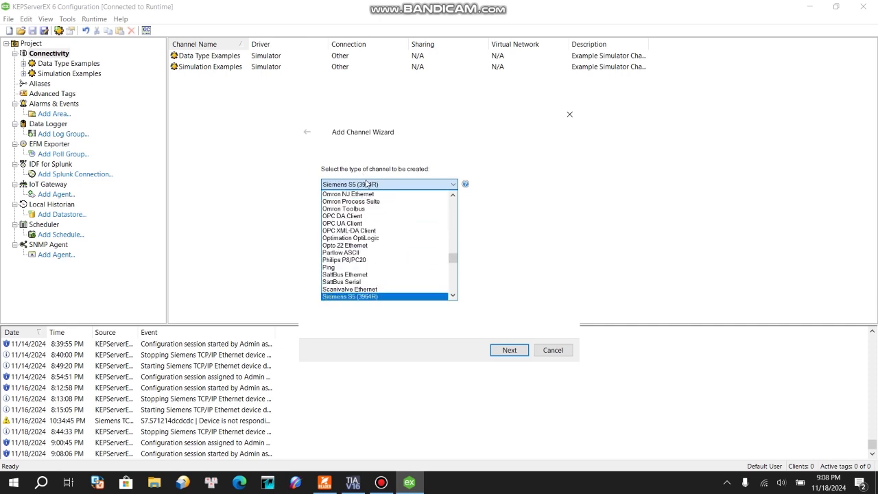
pyautogui.scroll(-4, 366, 257)
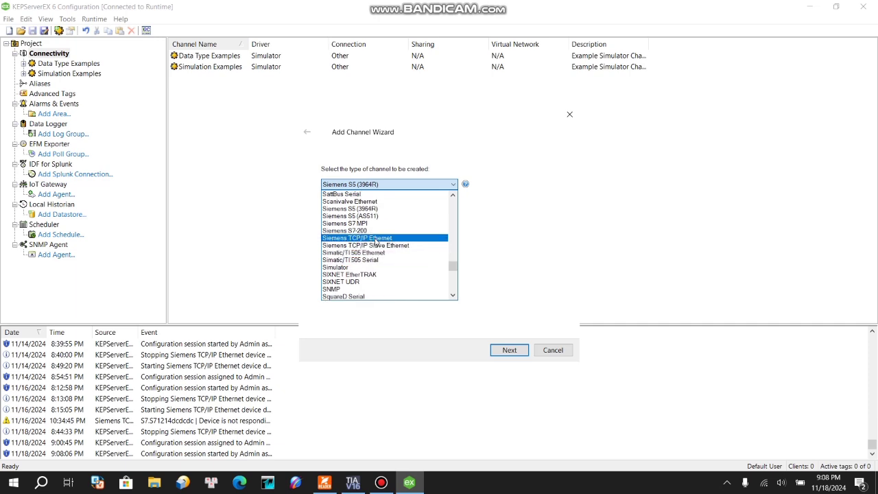
pyautogui.click(375, 238)
pyautogui.click(508, 350)
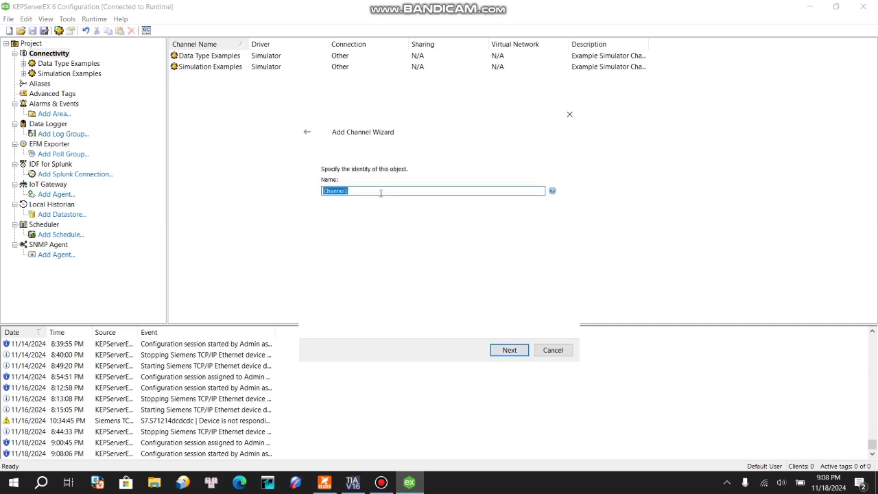
# Name the channel S7Connect, bind it to the Intel Ethernet adapter at 192.168.0.241, and finish it with the remaining defaults
pyautogui.press('BackSpace')
pyautogui.click(509, 350)
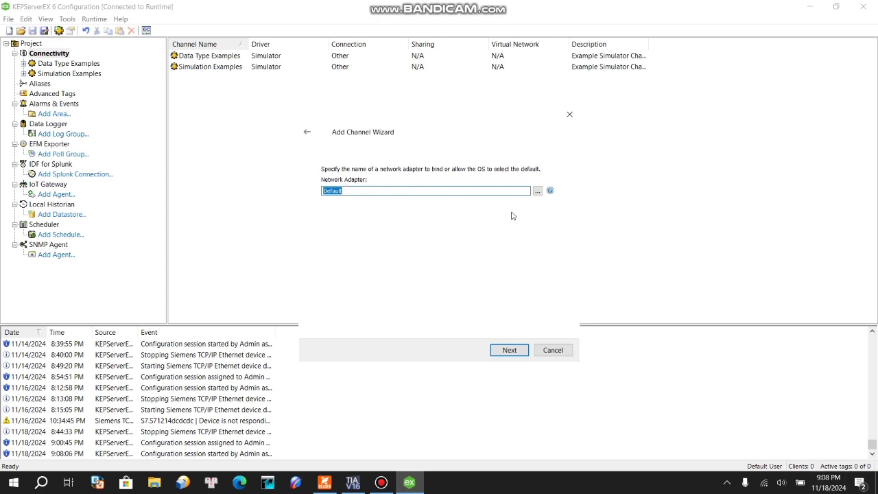
pyautogui.click(536, 192)
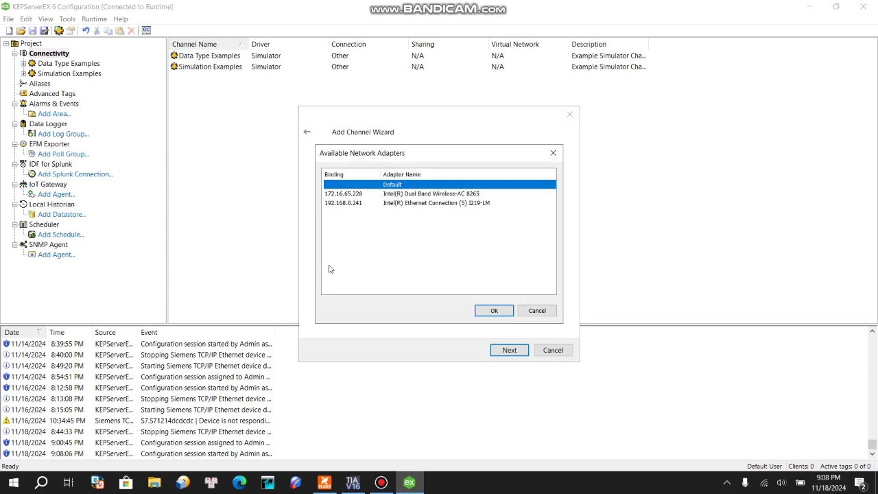
pyautogui.click(351, 204)
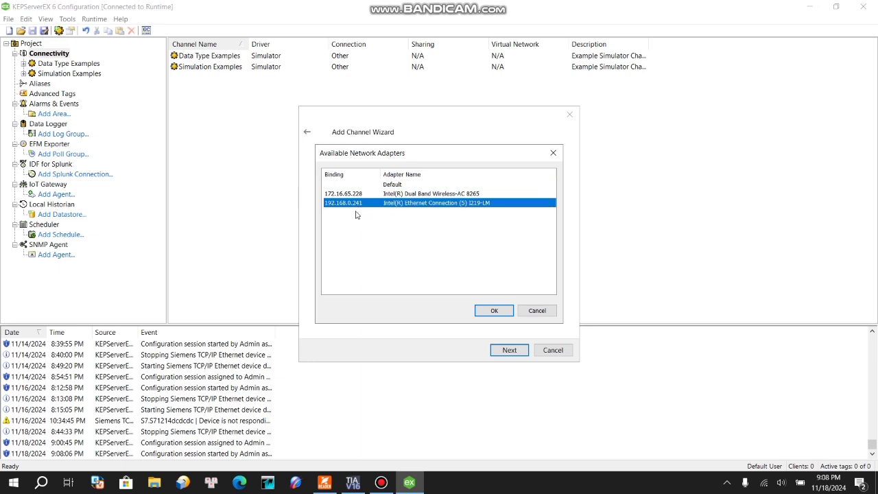
pyautogui.click(493, 310)
pyautogui.click(511, 352)
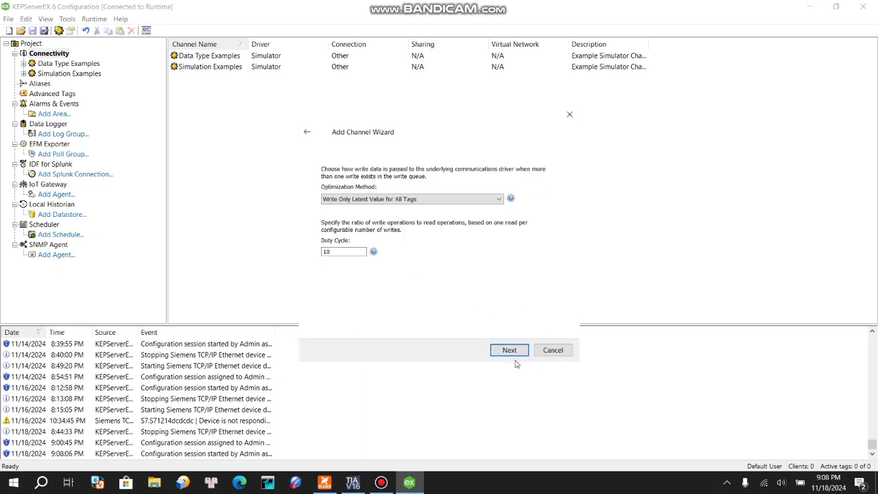
pyautogui.click(508, 353)
pyautogui.click(508, 353)
pyautogui.click(509, 353)
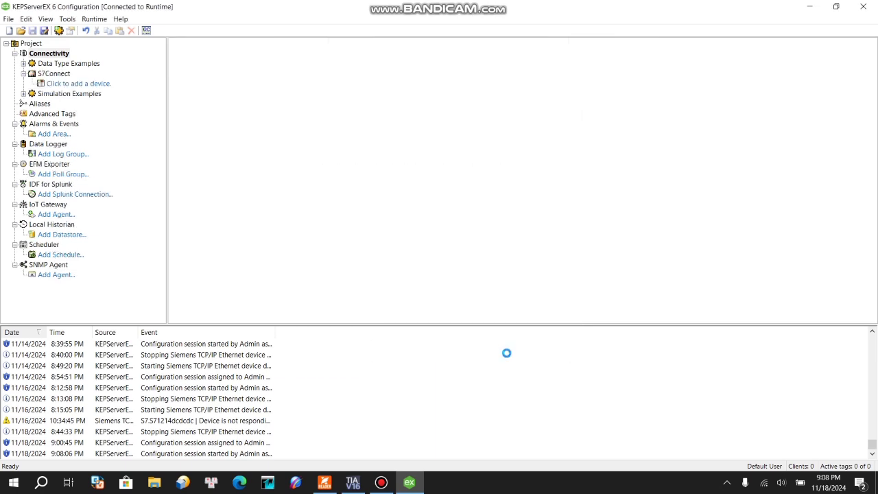
# Start a new device under S7Connect named 1214dcdcdc with the S7-1200 model
pyautogui.click(74, 86)
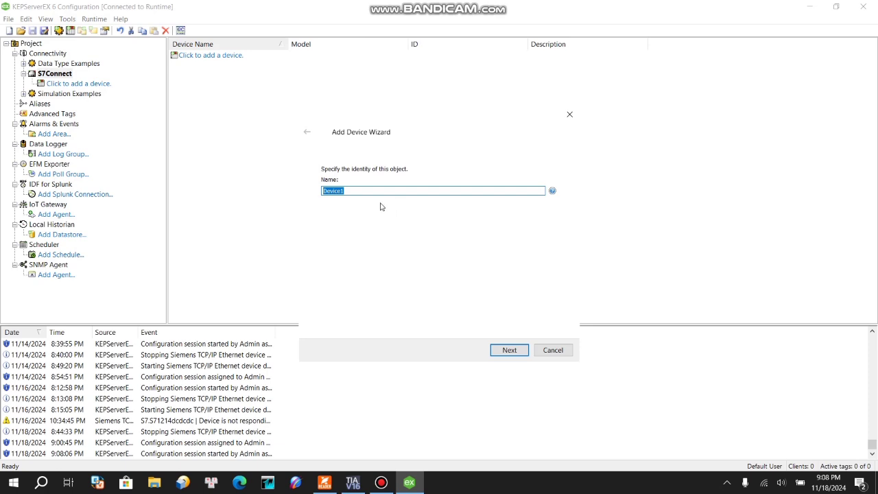
pyautogui.press('BackSpace')
pyautogui.write('1214dcdcdc')
pyautogui.click(509, 350)
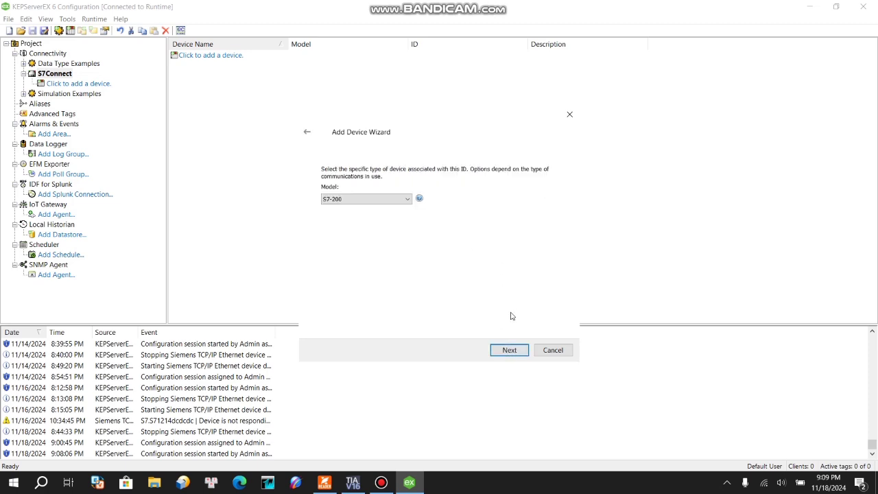
pyautogui.click(406, 199)
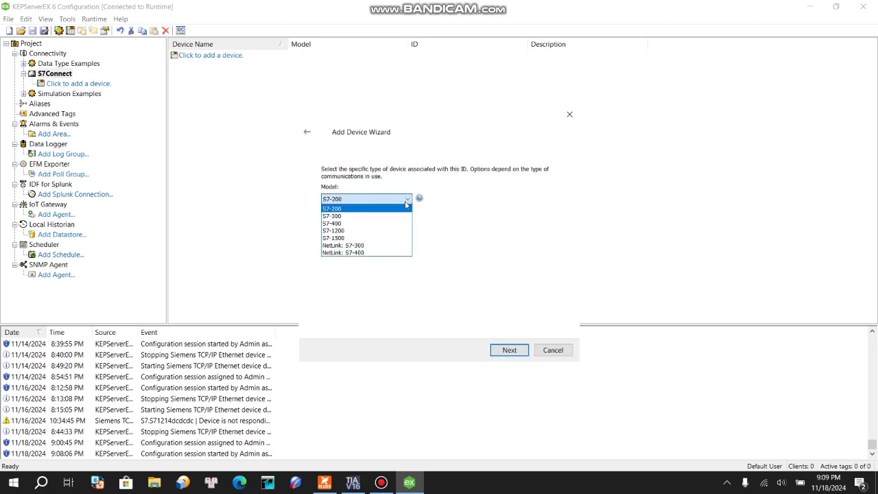
pyautogui.click(342, 232)
pyautogui.click(509, 351)
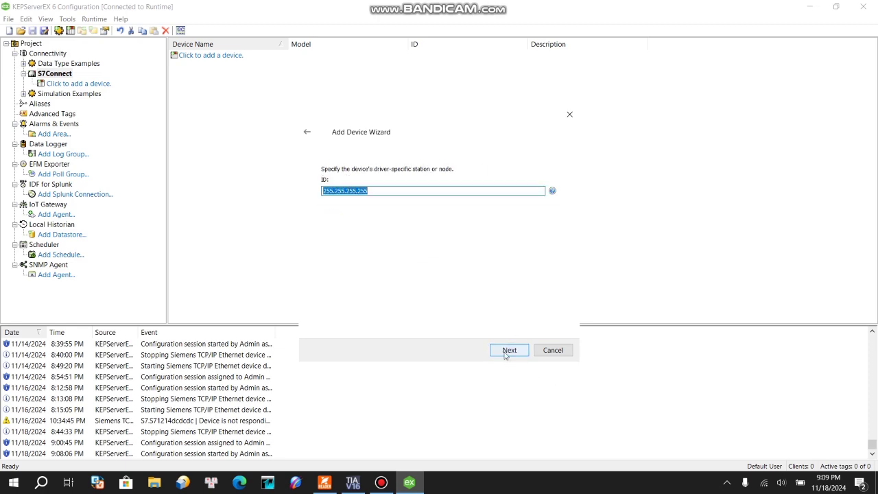
# Switch to TIA Portal and look up the IP address in PLC_1's Ethernet address properties
pyautogui.click(378, 190)
pyautogui.moveTo(378, 190); pyautogui.dragTo(319, 189)
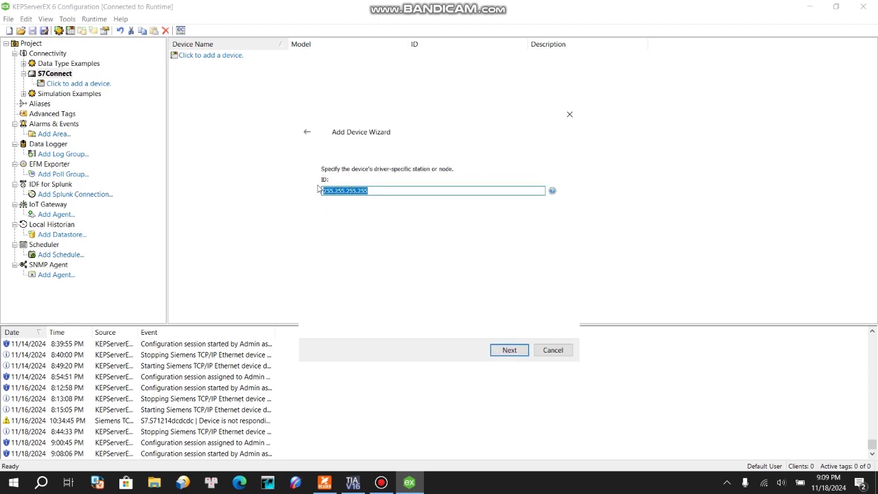
pyautogui.click(352, 482)
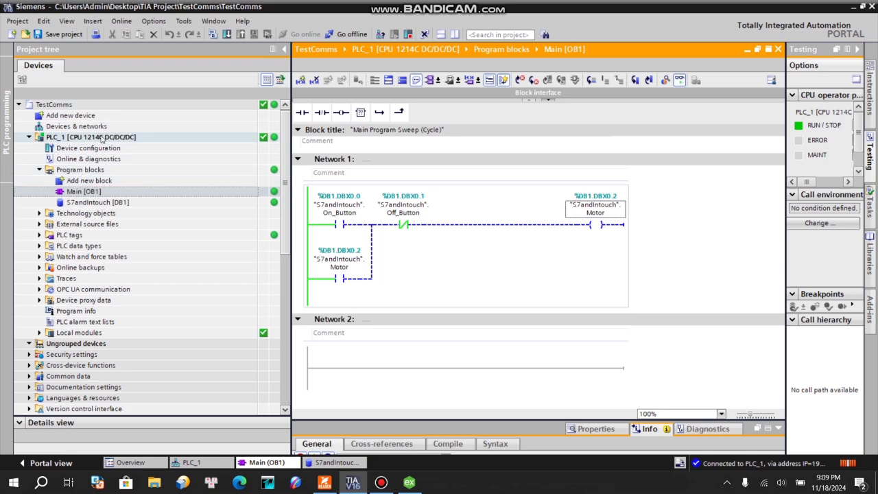
pyautogui.rightClick(102, 139)
pyautogui.click(172, 461)
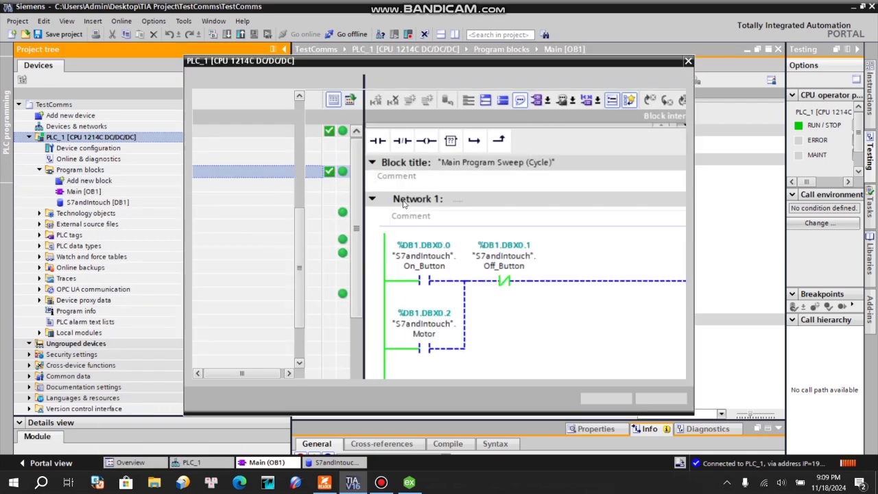
pyautogui.scroll(10, 246, 121)
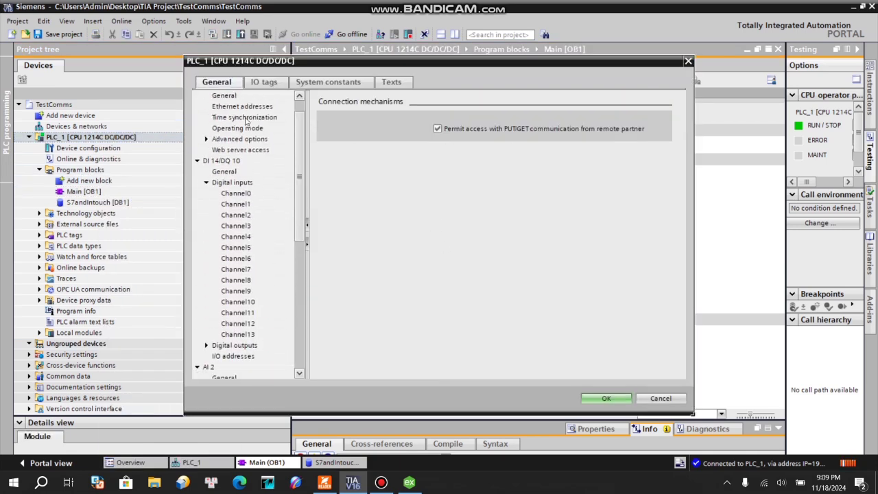
pyautogui.click(243, 106)
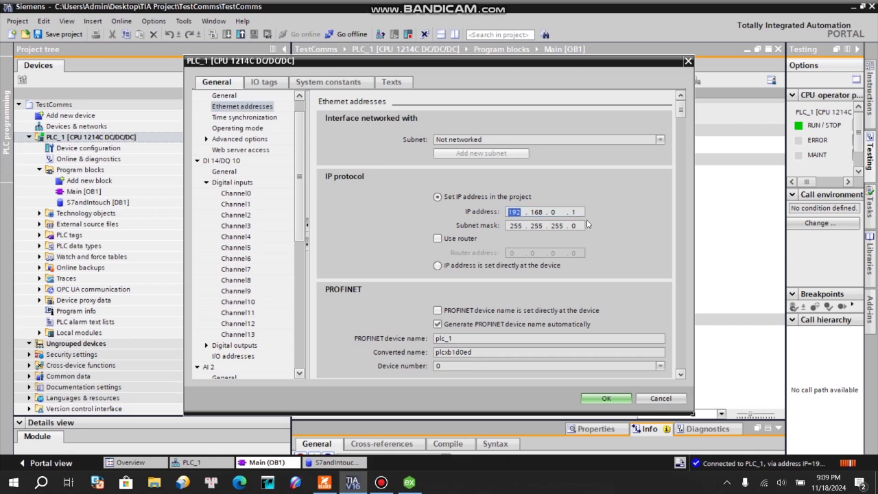
# Switch back to KEPServerEX, set the device ID to 192.168.0.1, and finish the device with the remaining defaults
pyautogui.click(410, 482)
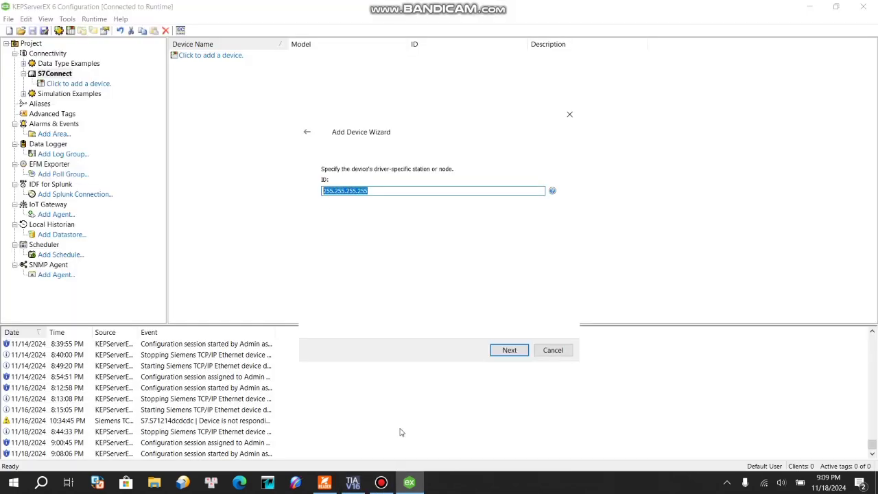
pyautogui.write('192.168.0.1')
pyautogui.click(509, 349)
pyautogui.click(509, 350)
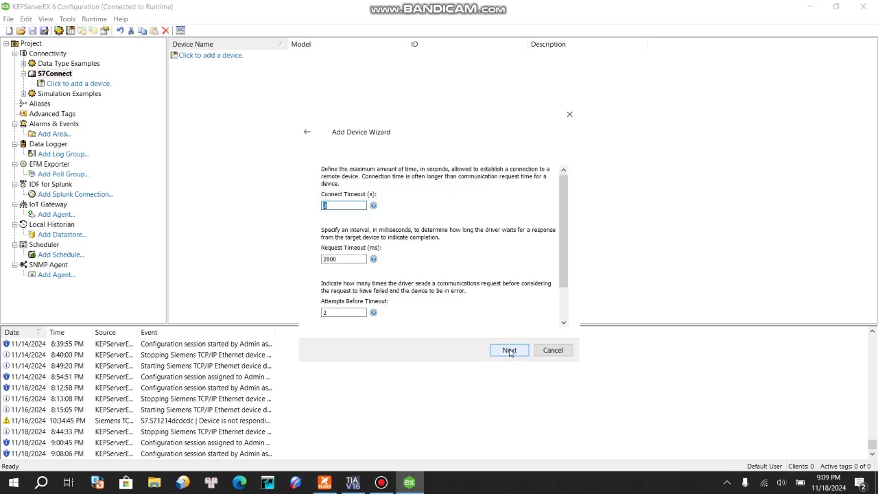
pyautogui.click(509, 350)
pyautogui.click(509, 351)
pyautogui.click(510, 350)
pyautogui.click(510, 350)
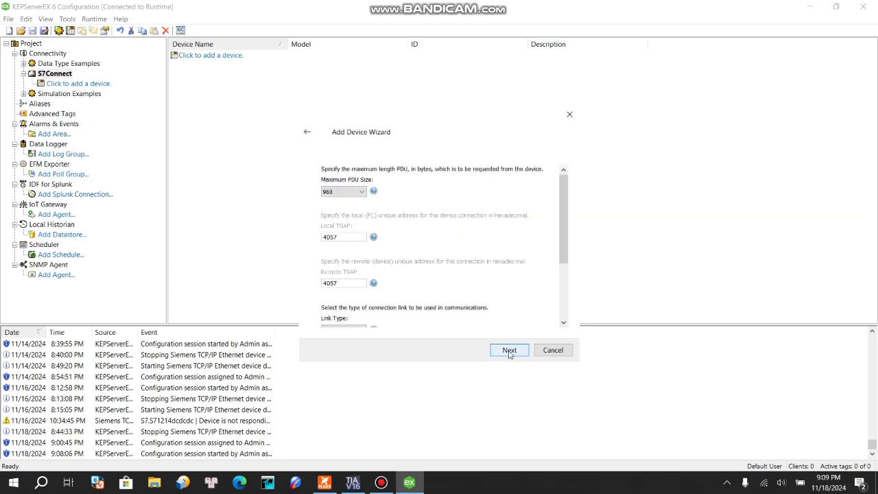
pyautogui.click(510, 350)
pyautogui.click(509, 350)
pyautogui.click(509, 350)
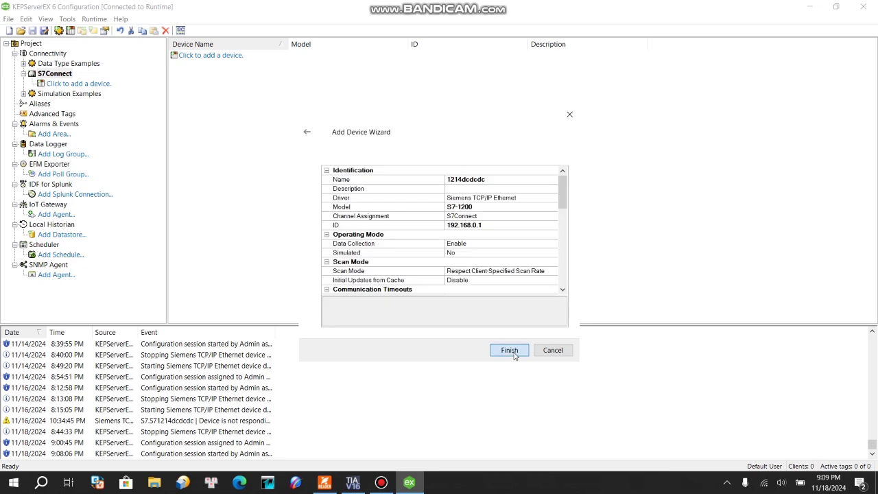
pyautogui.click(510, 350)
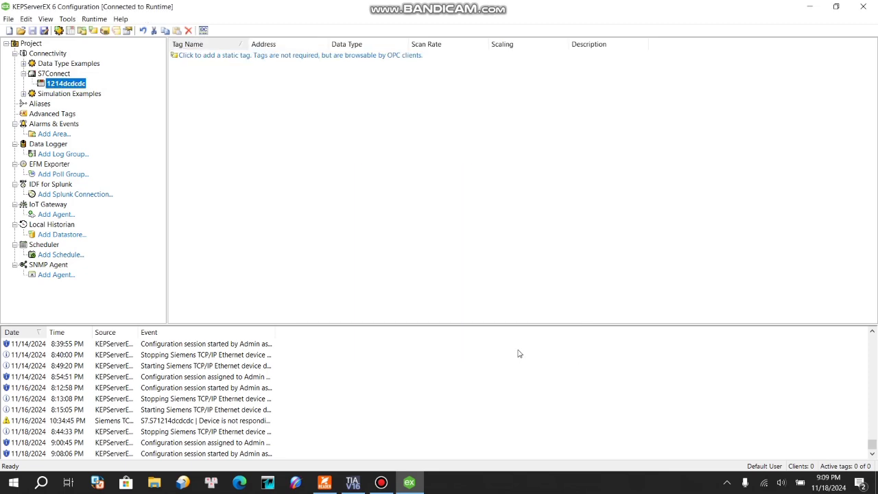
# Start a static tag named On_Button under the 1214dcdcdc device and choose the DB1,X00.0 Boolean format from the address hints
pyautogui.click(187, 90)
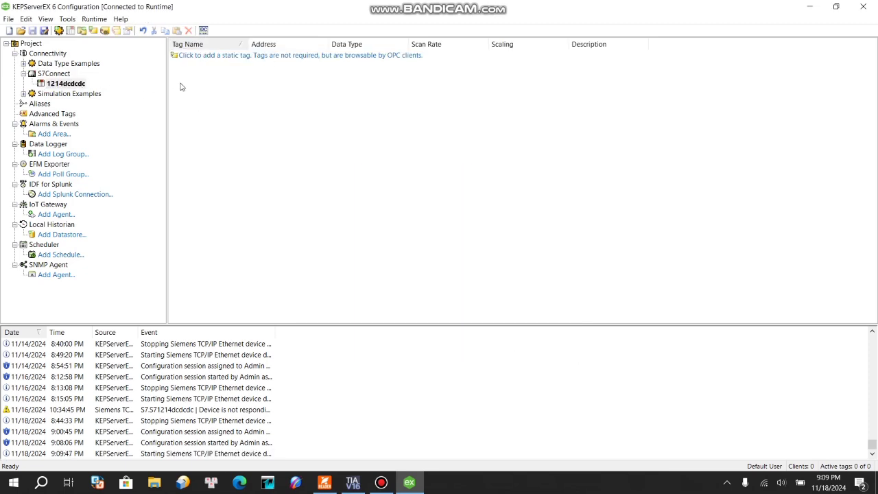
pyautogui.click(240, 56)
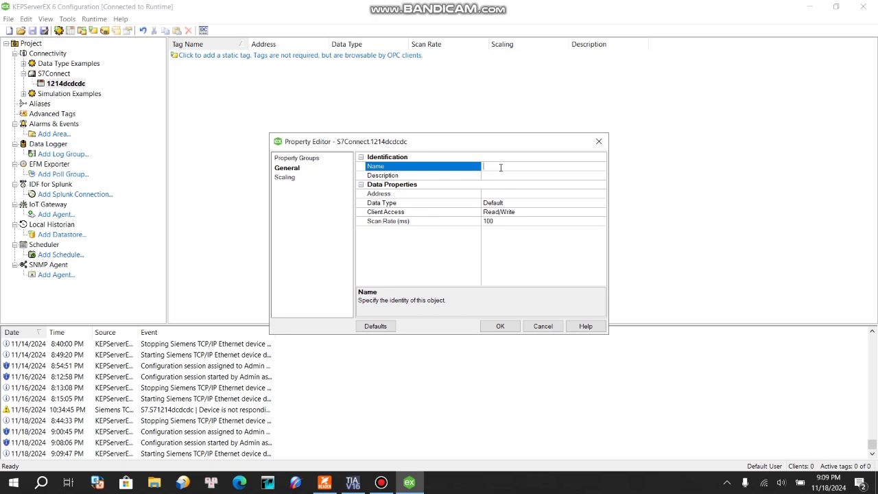
pyautogui.click(522, 195)
pyautogui.click(603, 197)
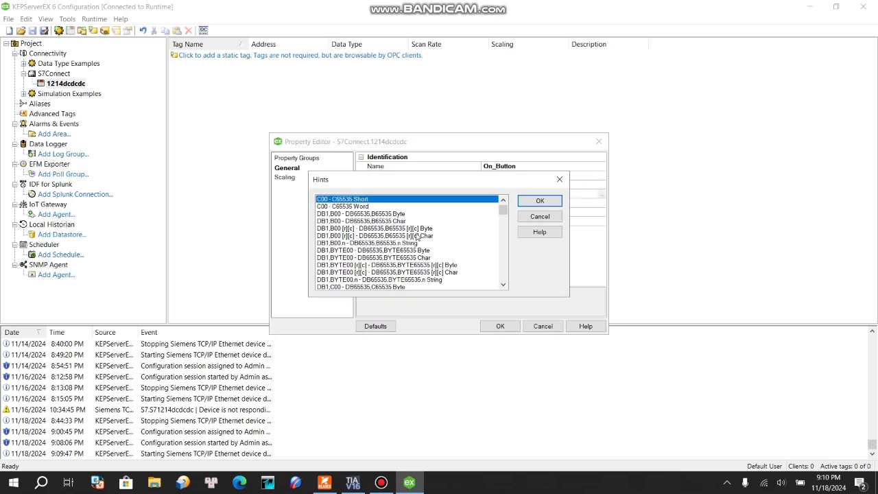
pyautogui.scroll(-2, 416, 236)
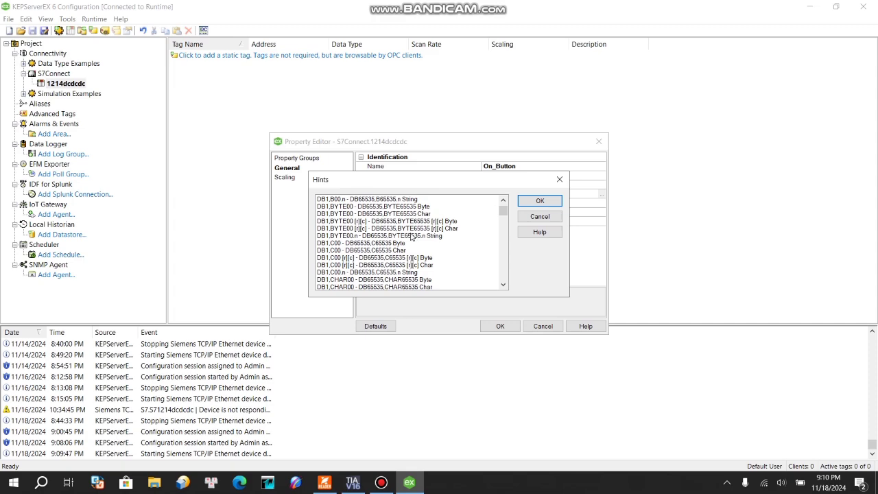
pyautogui.scroll(-1, 412, 237)
pyautogui.scroll(-1, 411, 250)
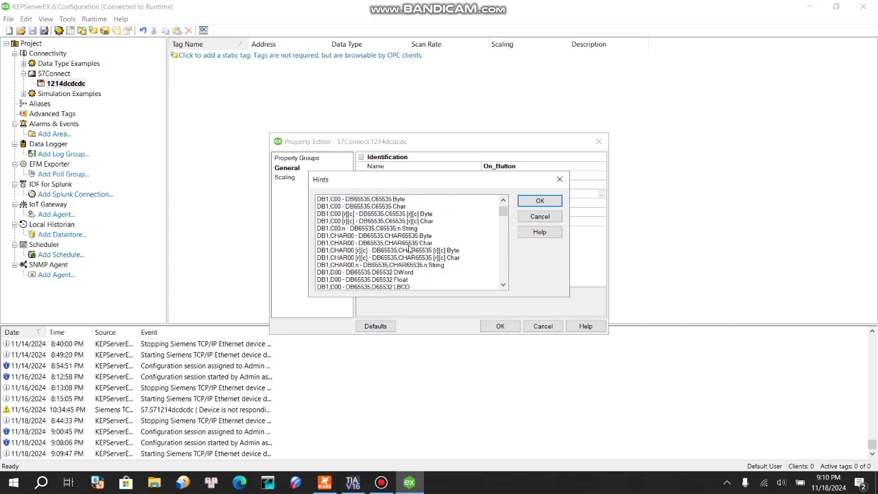
pyautogui.scroll(-2, 409, 249)
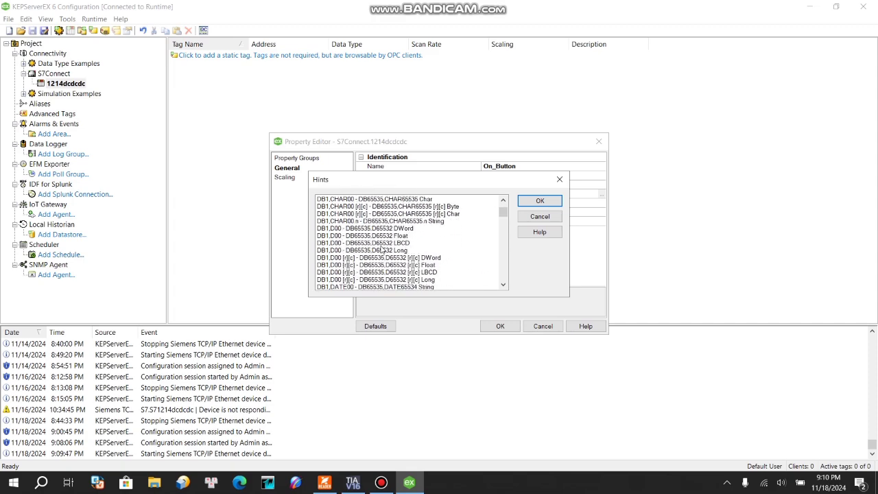
pyautogui.scroll(-3, 413, 258)
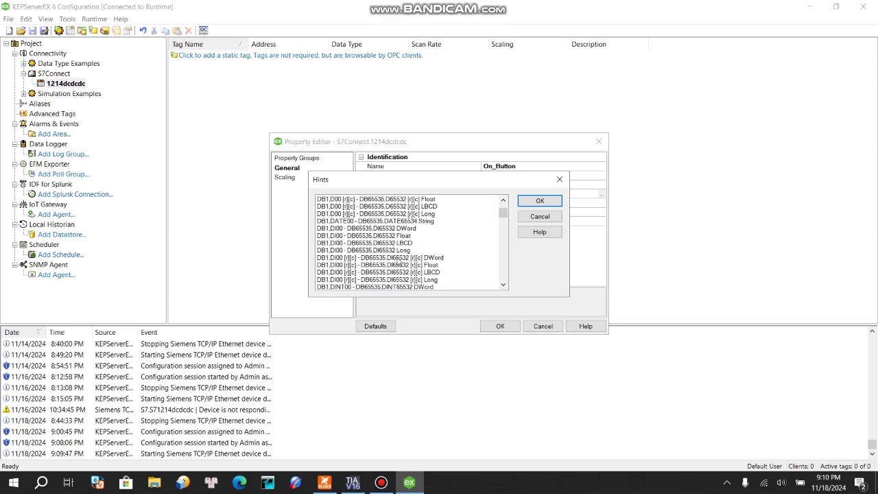
pyautogui.scroll(-5, 388, 262)
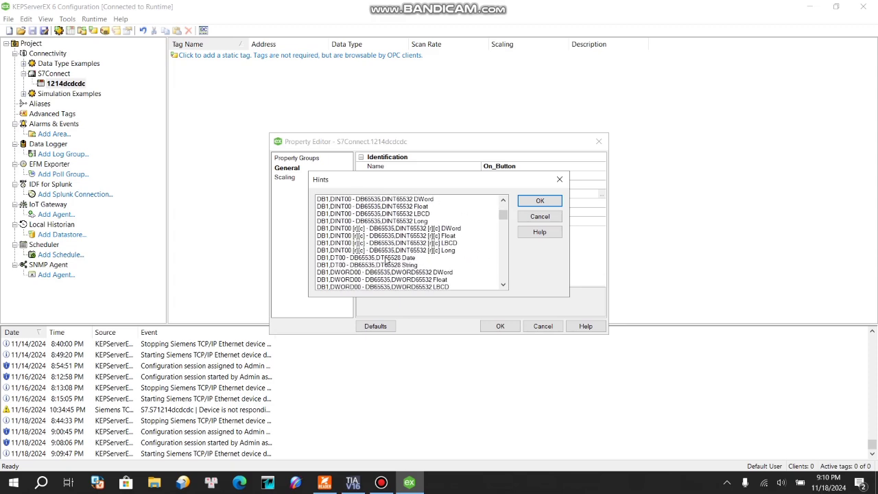
pyautogui.scroll(-3, 389, 261)
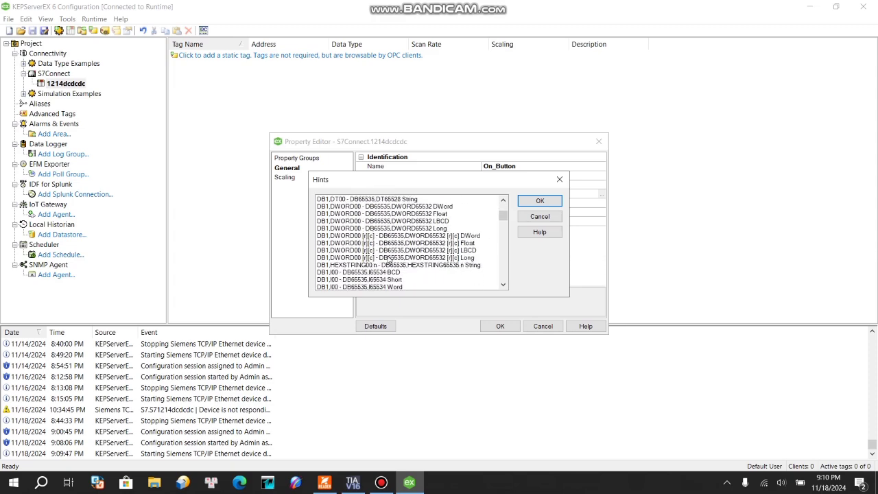
pyautogui.scroll(-4, 391, 259)
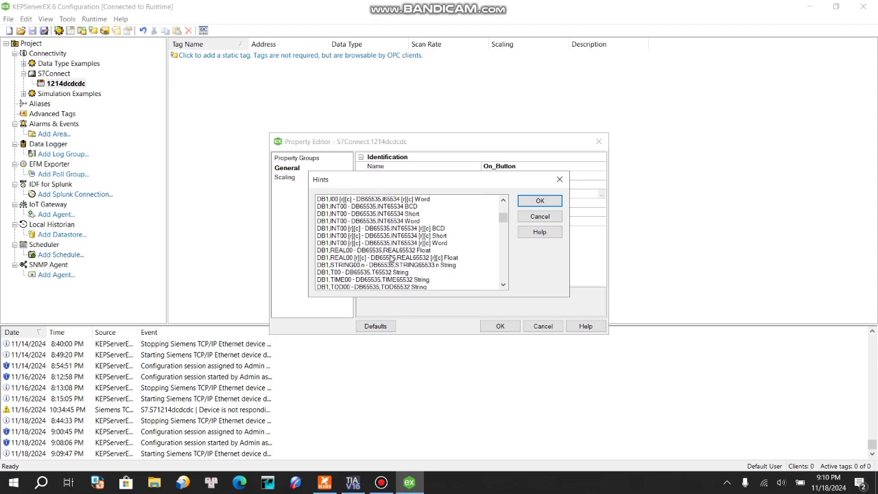
pyautogui.scroll(-8, 391, 258)
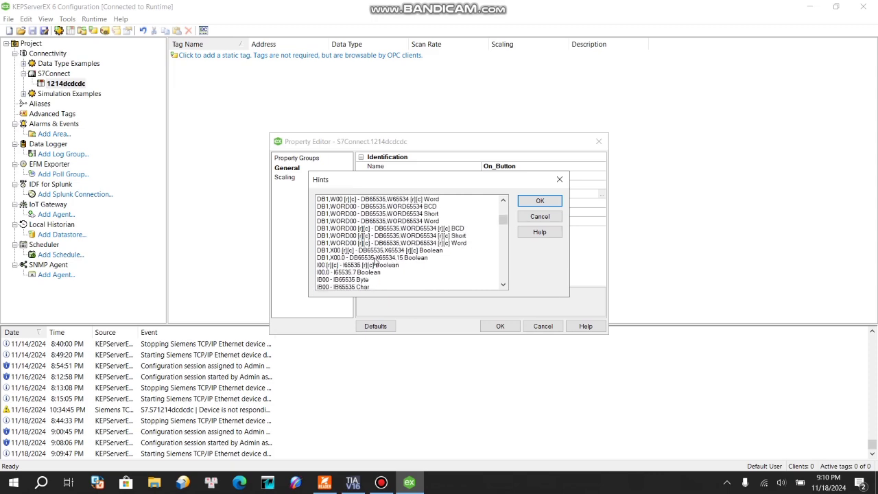
pyautogui.doubleClick(374, 262)
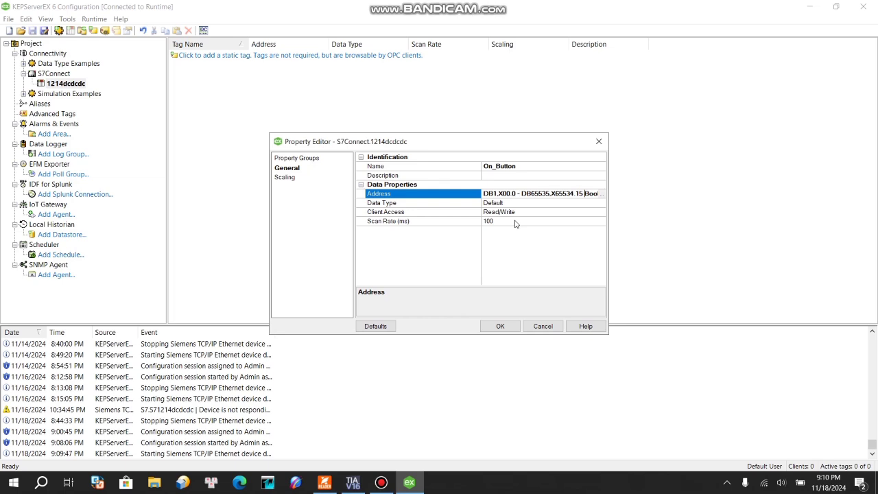
# Shorten the On_Button tag's address to DB1,X0.0
pyautogui.press('BackSpace')
pyautogui.press('BackSpace')
pyautogui.press('BackSpace')
pyautogui.press('BackSpace')
pyautogui.press('BackSpace')
pyautogui.press('BackSpace')
pyautogui.press('BackSpace')
pyautogui.press('BackSpace')
pyautogui.press('BackSpace')
pyautogui.press('BackSpace')
pyautogui.press('BackSpace')
pyautogui.press('BackSpace')
pyautogui.press('BackSpace')
pyautogui.press('BackSpace')
pyautogui.press('BackSpace')
pyautogui.press('BackSpace')
pyautogui.press('BackSpace')
pyautogui.press('BackSpace')
pyautogui.press('BackSpace')
pyautogui.press('BackSpace')
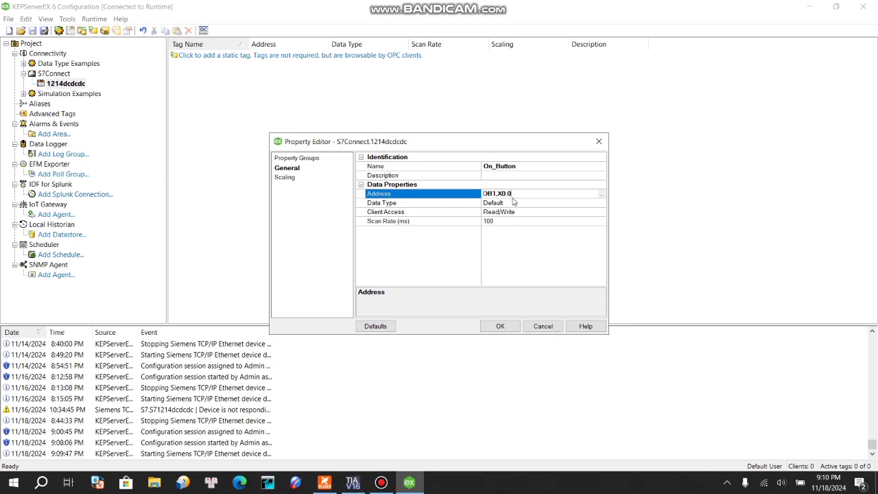
pyautogui.moveTo(514, 194); pyautogui.dragTo(476, 209)
# Switch to TIA Portal, close PLC_1's properties, and check the variable offsets in the S7andIntouch [DB1] data block
pyautogui.click(352, 482)
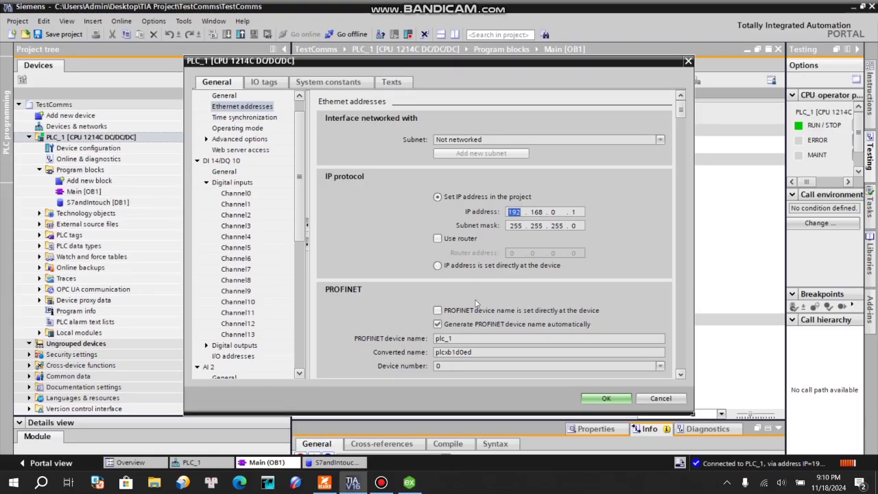
pyautogui.click(688, 65)
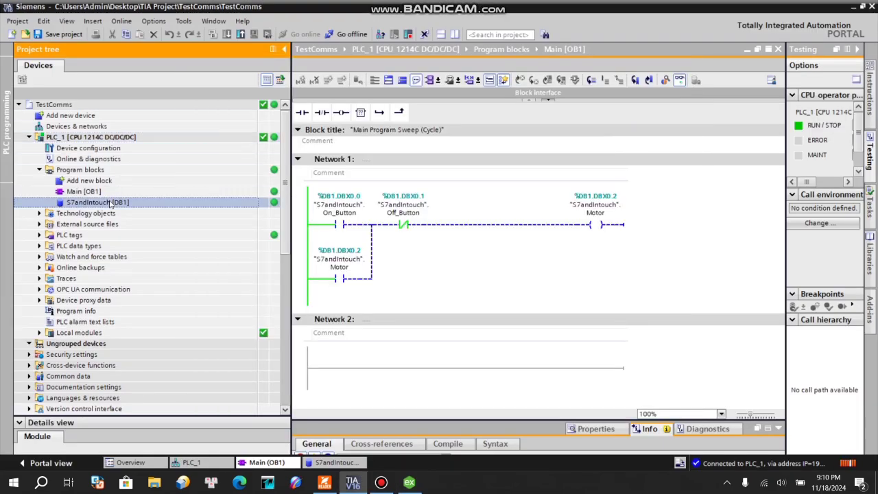
pyautogui.doubleClick(98, 202)
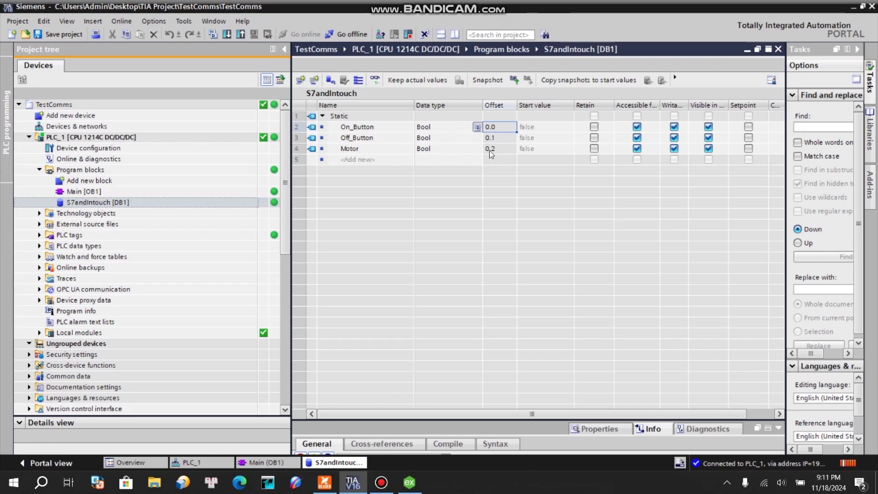
# Switch back to KEPServerEX, finish creating the On_Button tag, and paste two copies of it under the device
pyautogui.click(407, 486)
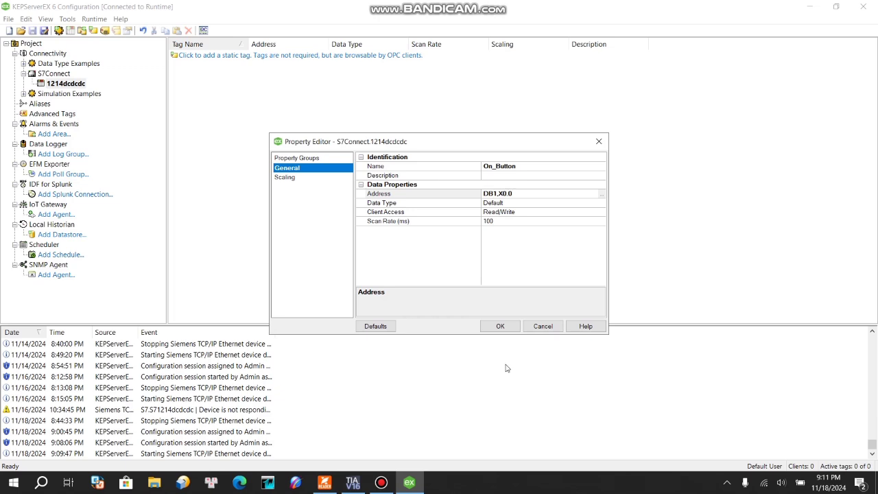
pyautogui.click(499, 326)
pyautogui.rightClick(221, 56)
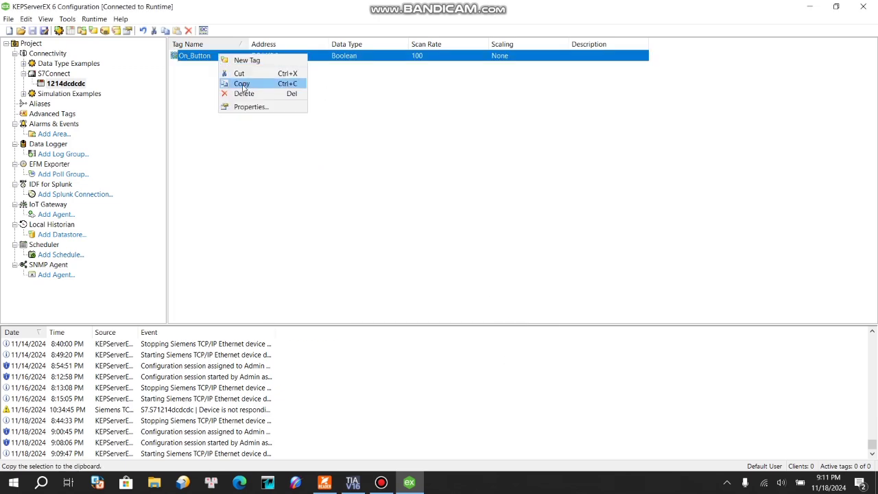
pyautogui.click(241, 85)
pyautogui.hotkey('ctrl', 'v')
pyautogui.hotkey('ctrl', 'v')
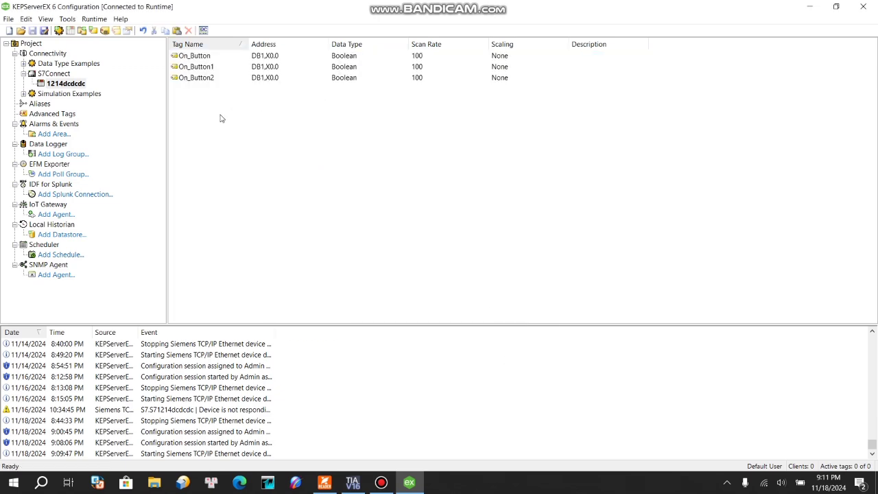
# Rename the first copied tag, On_Button1, as Off_Button and set its address to DB1,X0.1
pyautogui.doubleClick(211, 68)
pyautogui.click(578, 165)
pyautogui.press('BackSpace')
pyautogui.press('BackSpace')
pyautogui.press('BackSpace')
pyautogui.press('BackSpace')
pyautogui.press('BackSpace')
pyautogui.press('BackSpace')
pyautogui.press('BackSpace')
pyautogui.press('BackSpace')
pyautogui.press('BackSpace')
pyautogui.press('BackSpace')
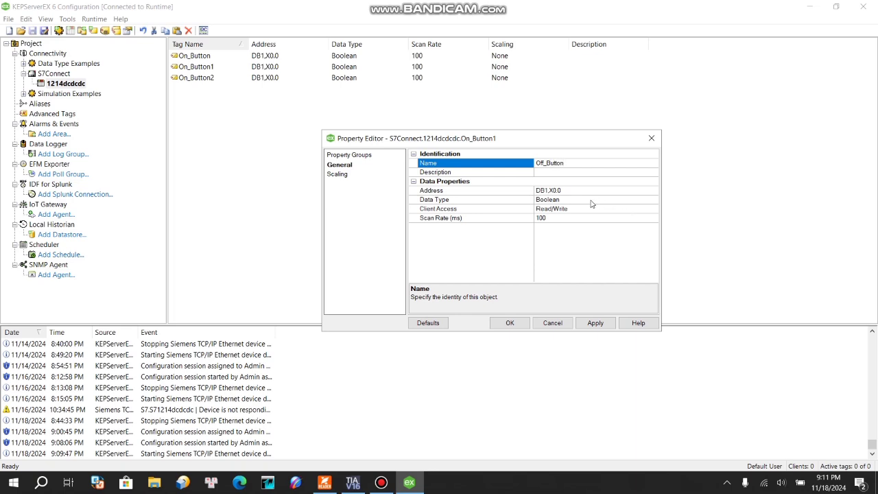
pyautogui.press('Return')
pyautogui.click(572, 189)
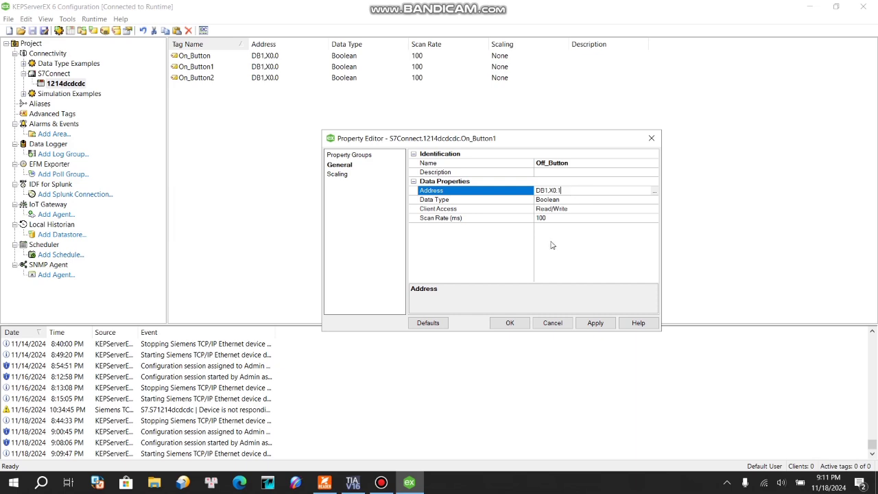
pyautogui.click(511, 323)
# Rename the remaining copied tag, On_Button2, as Motor and set its address to DB1,X0.2
pyautogui.click(196, 79)
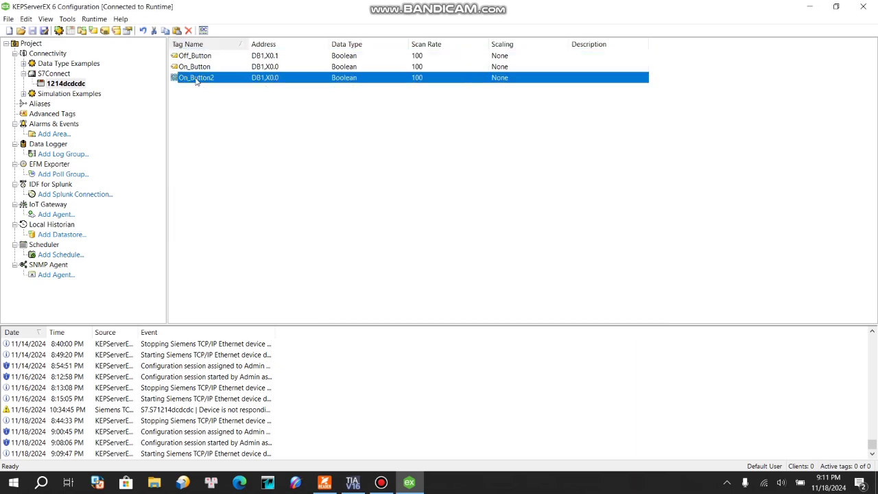
pyautogui.rightClick(196, 79)
pyautogui.click(165, 107)
pyautogui.doubleClick(198, 81)
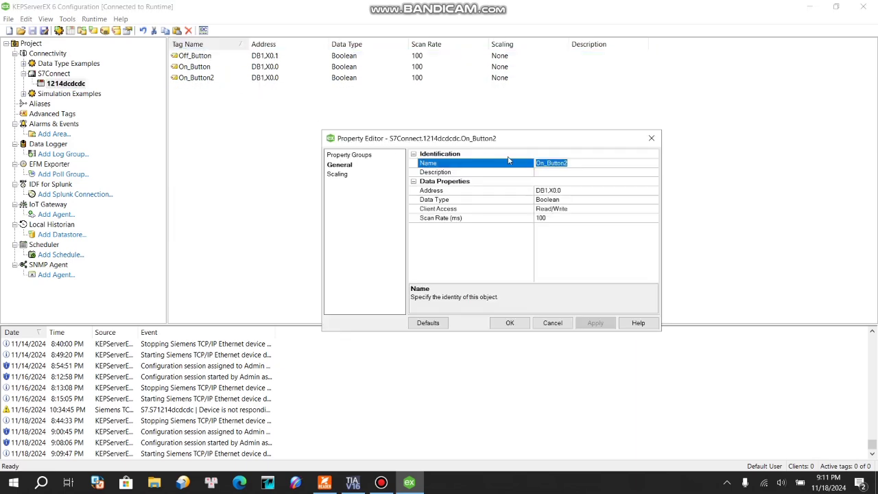
pyautogui.press('BackSpace')
pyautogui.write('Motor')
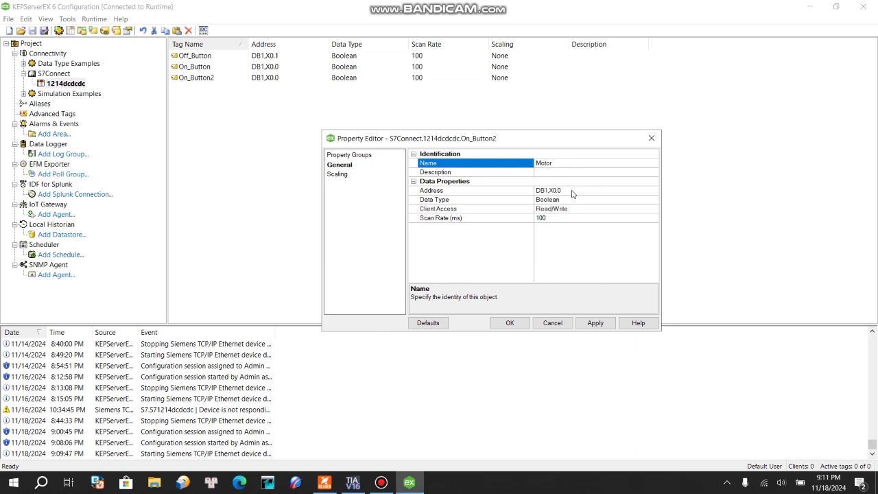
pyautogui.click(573, 190)
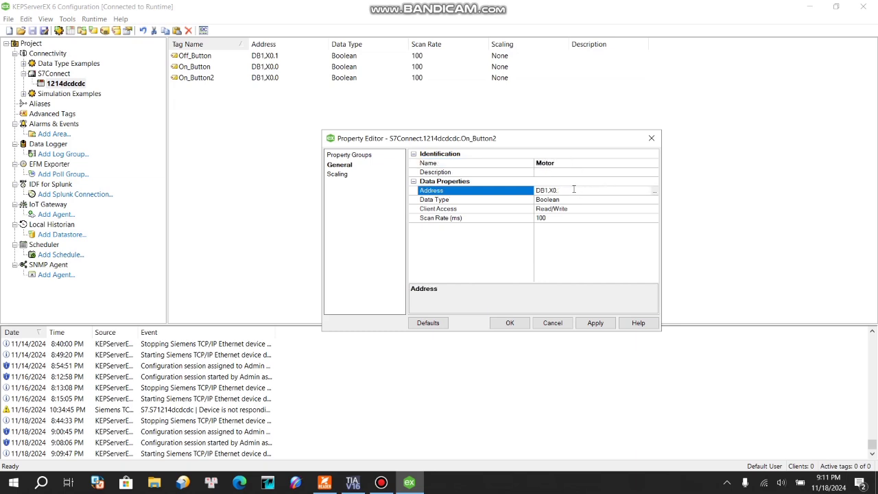
pyautogui.write('2')
pyautogui.click(510, 323)
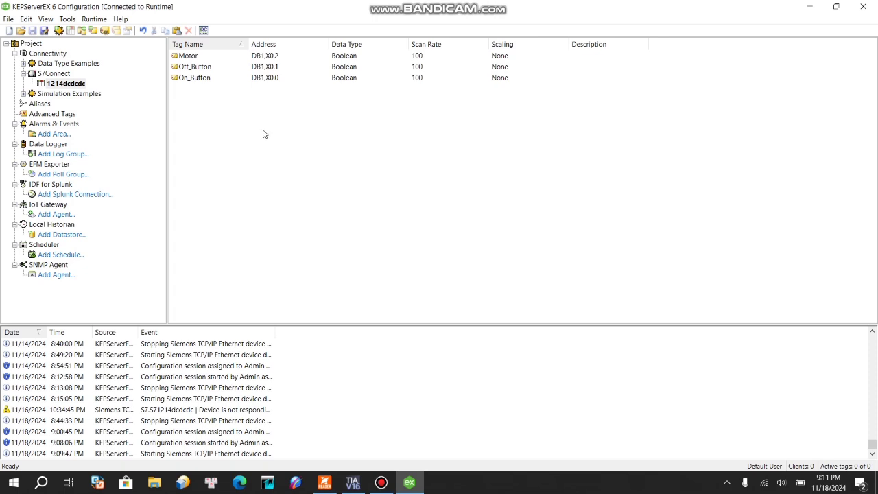
pyautogui.click(95, 20)
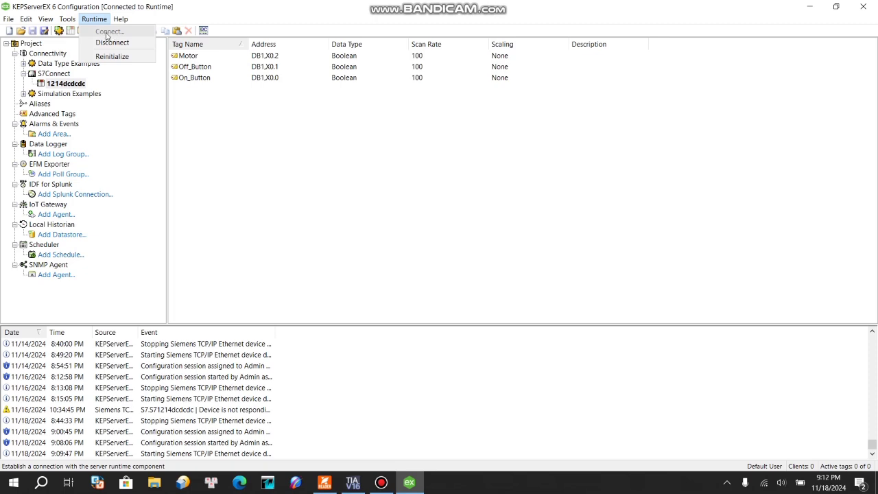
pyautogui.click(226, 146)
pyautogui.click(95, 20)
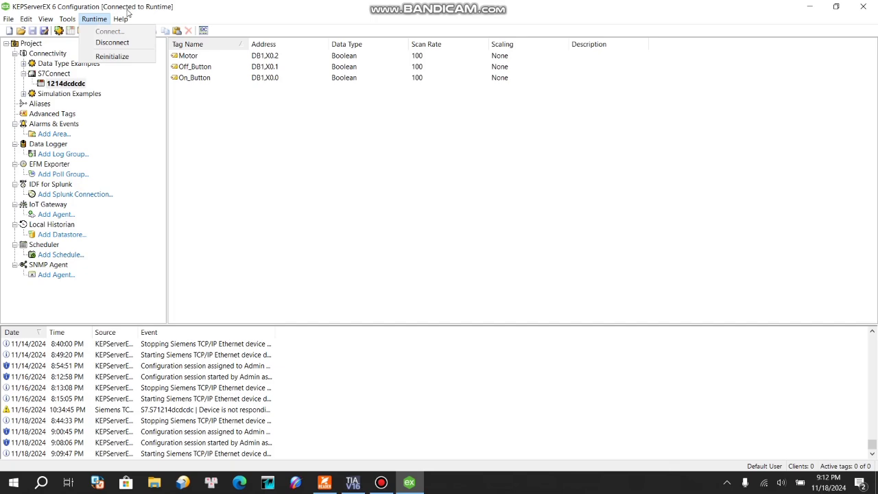
pyautogui.click(121, 18)
pyautogui.click(190, 15)
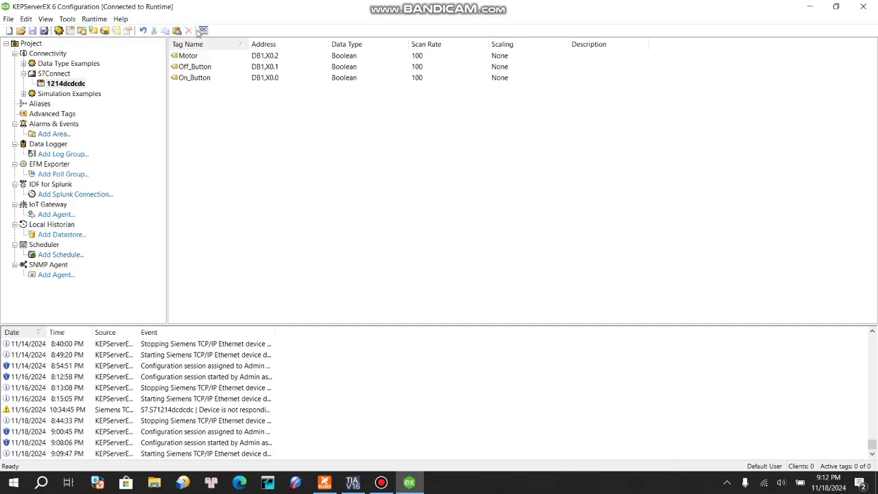
# Launch OPC Quick Client maximized, enlarge its item area, and display the S7Connect.1214dcdcdc group's items
pyautogui.click(203, 30)
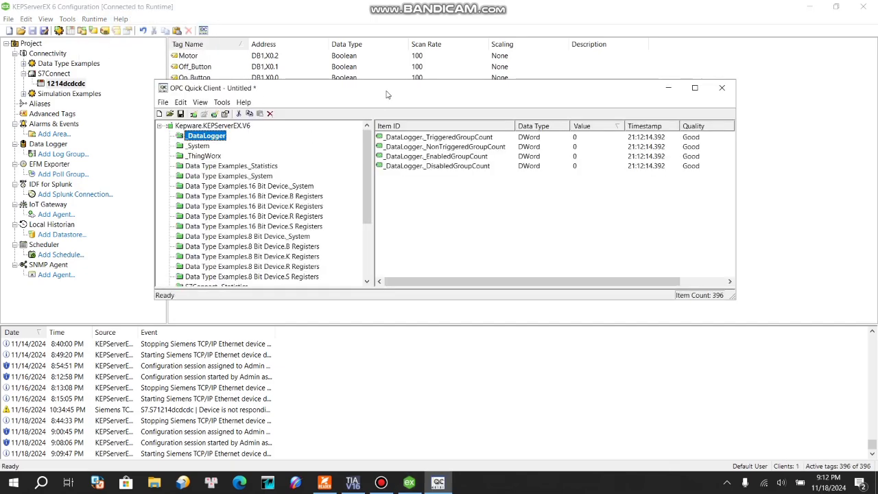
pyautogui.moveTo(386, 94); pyautogui.dragTo(390, 83)
pyautogui.click(701, 79)
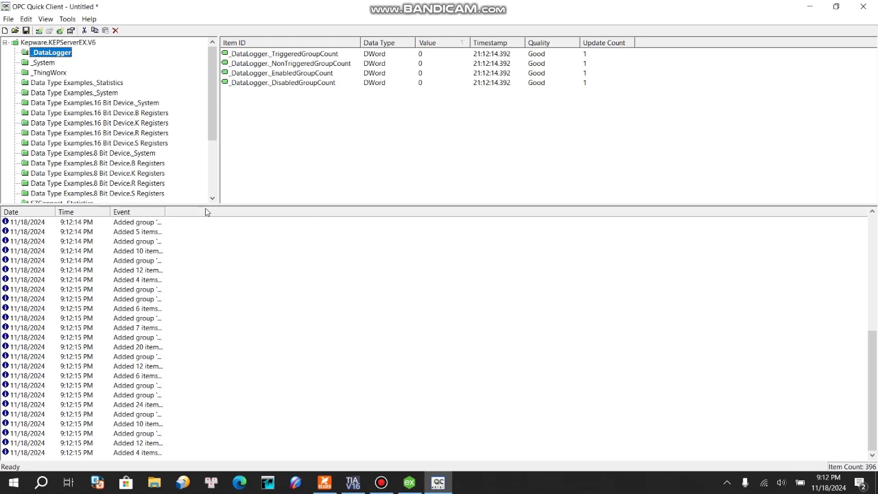
pyautogui.moveTo(205, 207); pyautogui.dragTo(195, 343)
pyautogui.click(68, 224)
# Delete the _Slot, _CurrentPDUSize and _Rack items from the S7Connect.1214dcdcdc group
pyautogui.rightClick(310, 65)
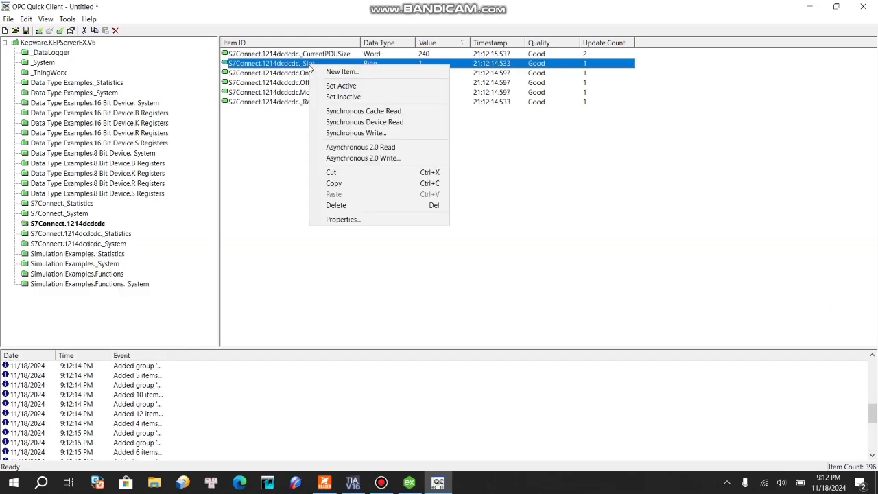
pyautogui.click(336, 205)
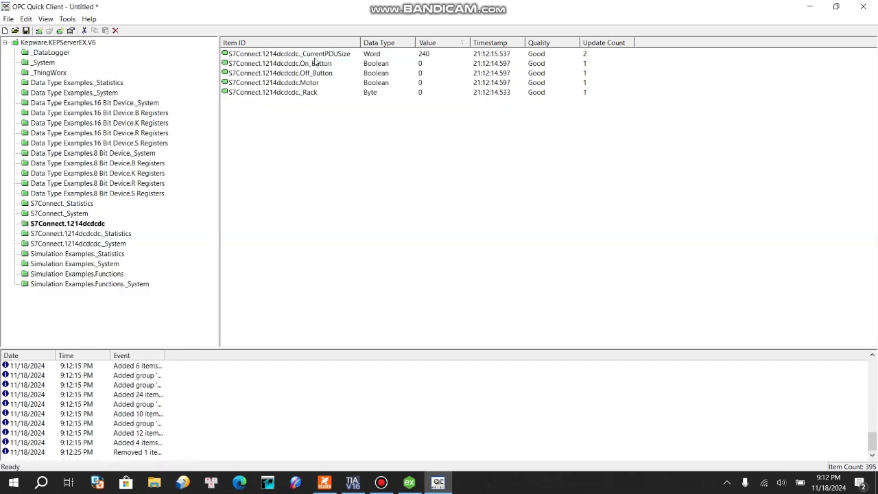
pyautogui.rightClick(316, 55)
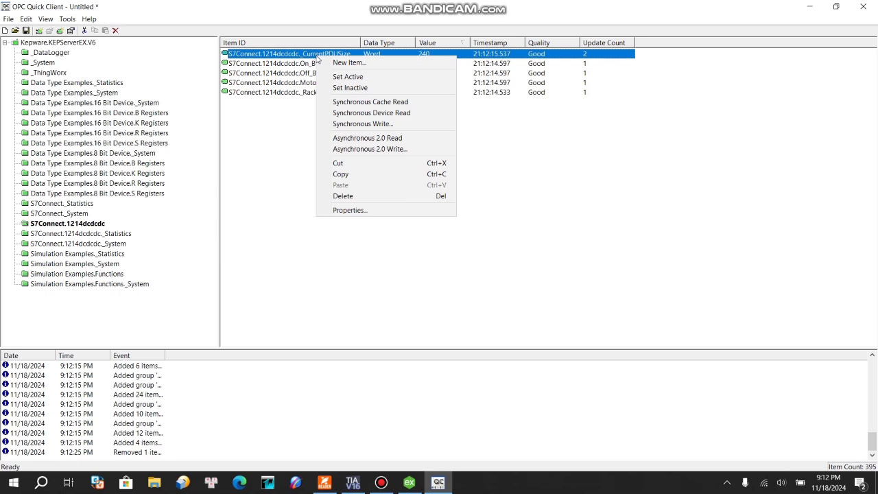
pyautogui.click(336, 194)
pyautogui.rightClick(316, 83)
pyautogui.click(336, 226)
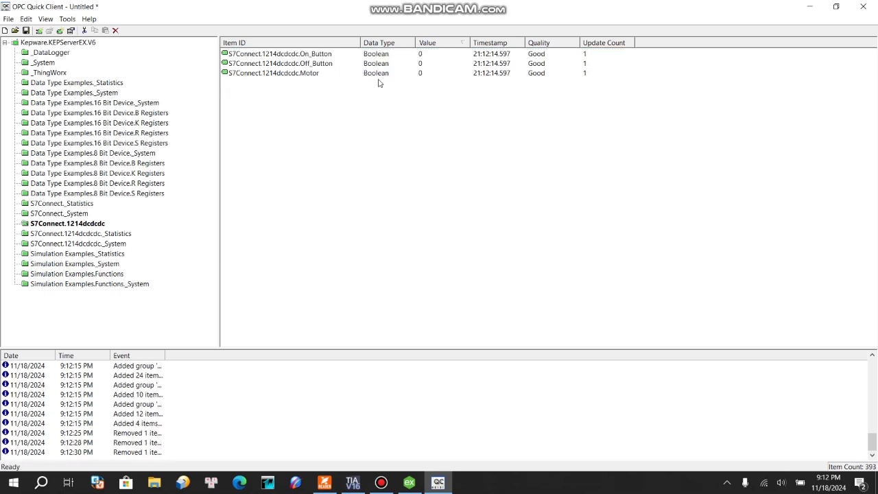
# Sort the S7Connect.1214dcdcdc items by value and examine the value and quality of Motor, Off_Button and On_Button
pyautogui.click(320, 55)
pyautogui.click(318, 65)
pyautogui.click(313, 74)
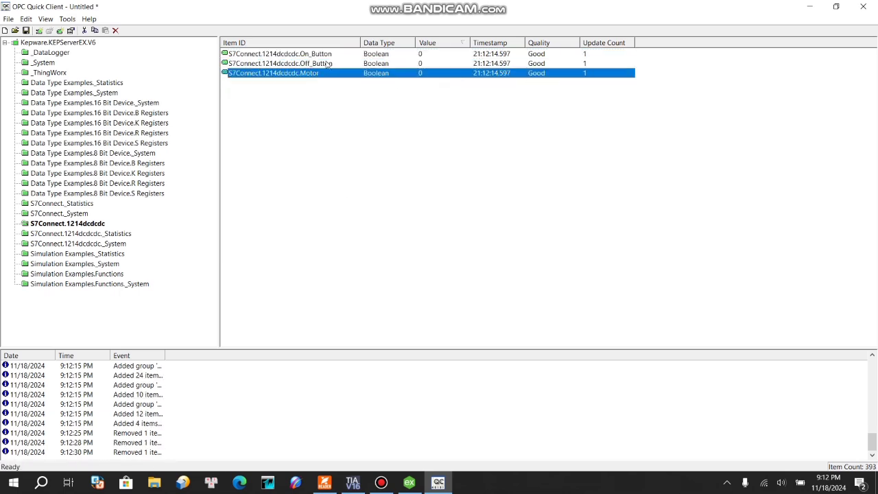
pyautogui.click(462, 44)
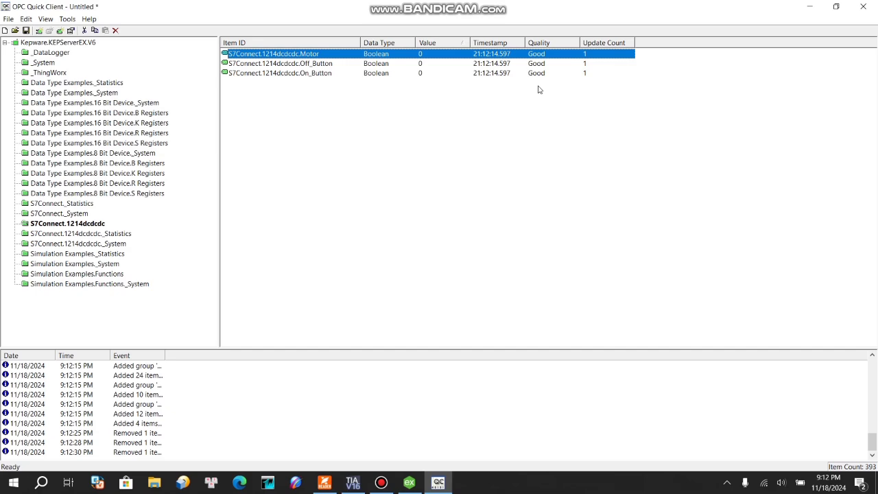
pyautogui.click(810, 7)
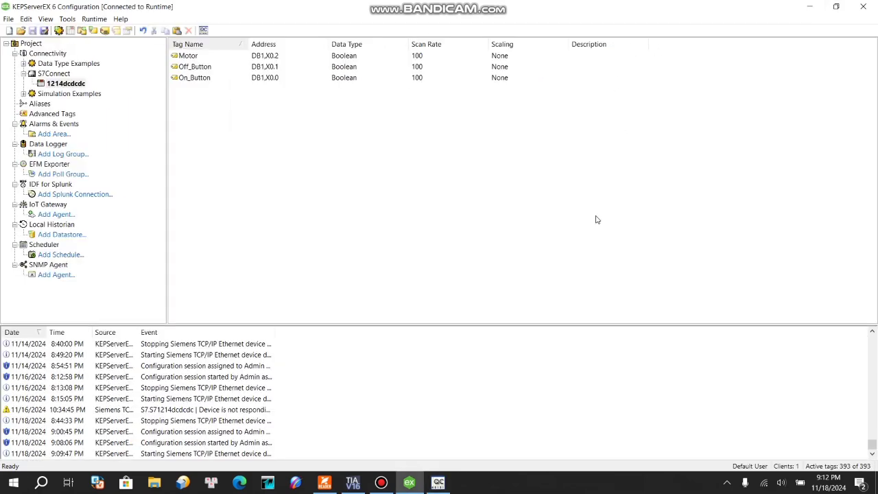
pyautogui.click(438, 482)
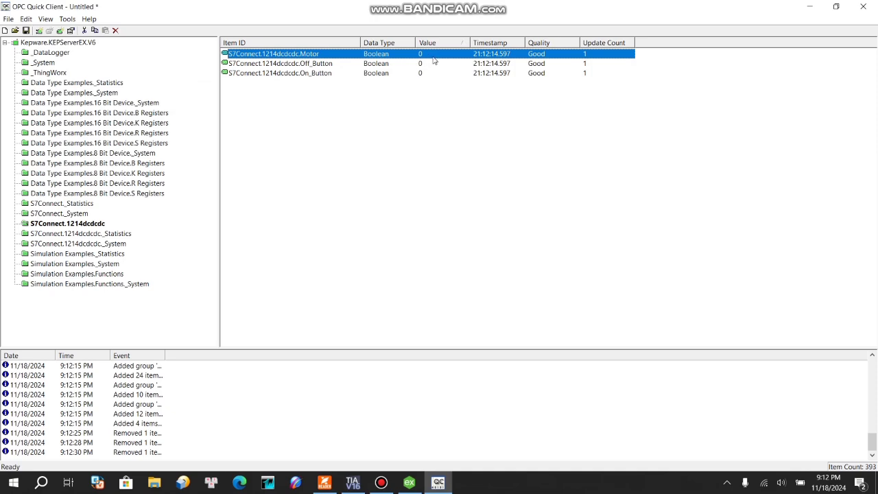
# Switch to TIA Portal and monitor the S7andIntouch data block's live values for comparison with OPC Quick Client
pyautogui.click(353, 482)
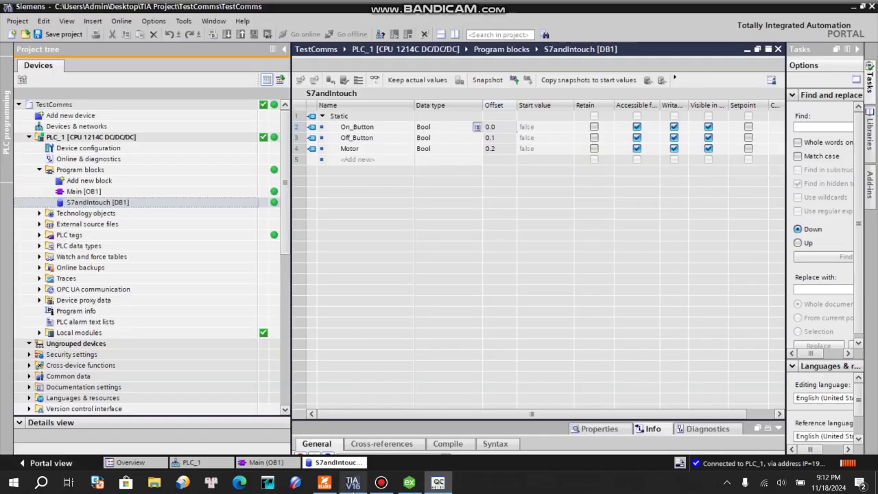
pyautogui.click(375, 81)
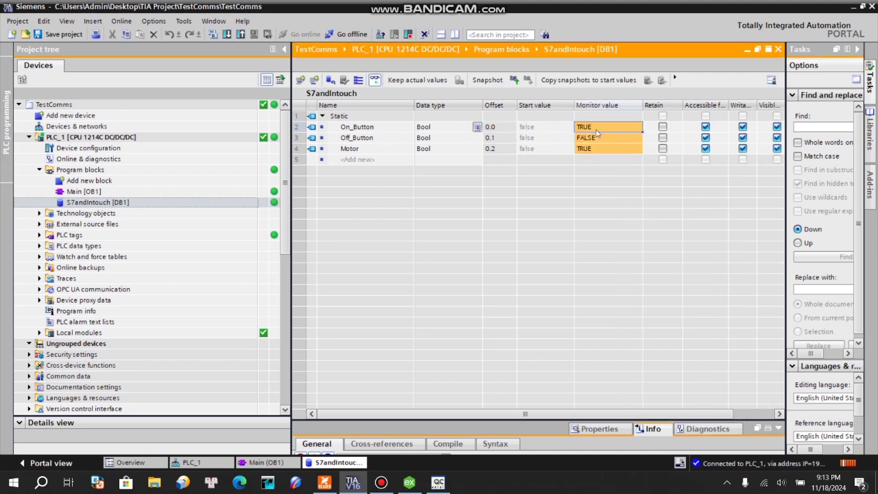
pyautogui.click(438, 483)
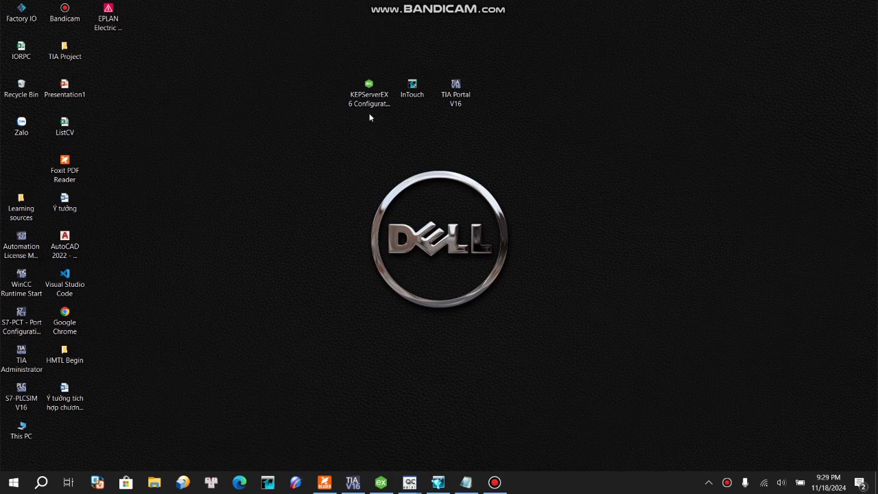
# Switch to KEPServerEX, collapse the S7Connect channel and open the project's FastDDE/SuiteLink properties
pyautogui.click(381, 482)
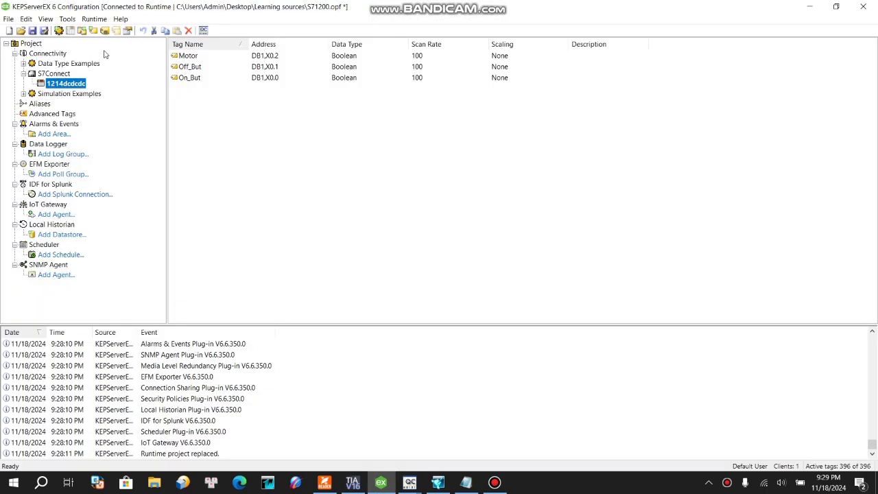
pyautogui.click(23, 74)
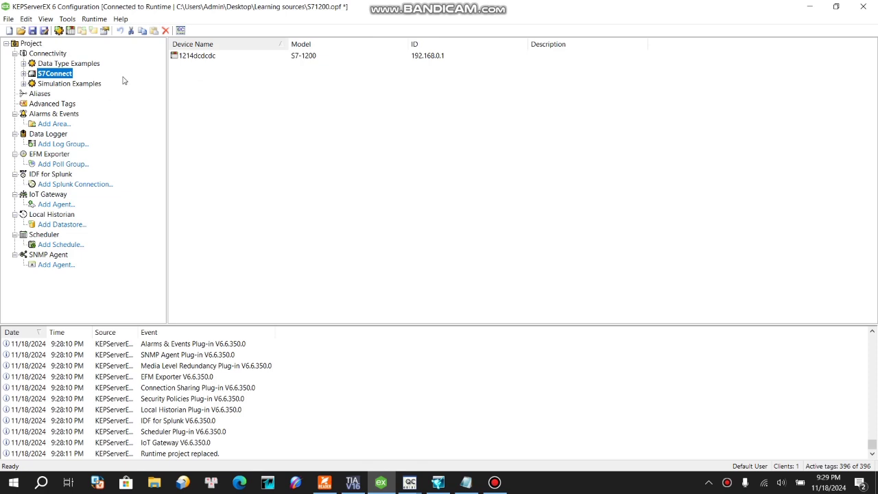
pyautogui.rightClick(31, 45)
pyautogui.click(51, 48)
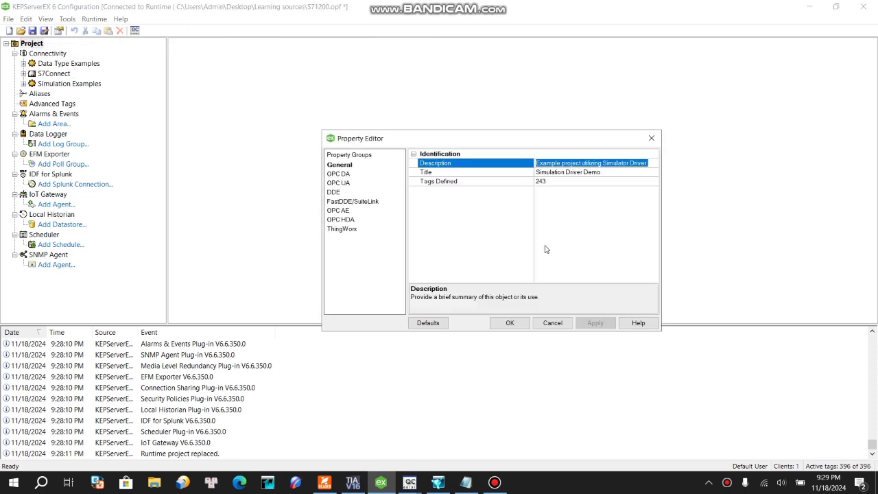
pyautogui.click(356, 203)
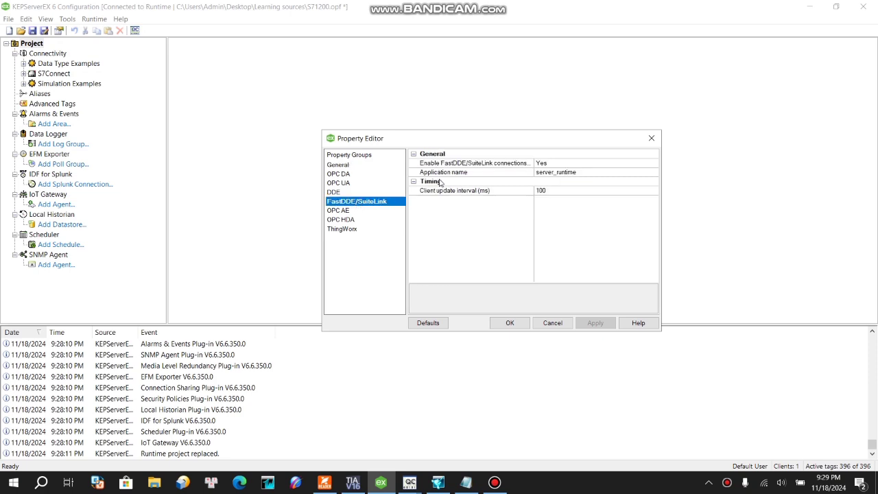
# Record the application name server_runtime from the FastDDE/SuiteLink properties in the Notepad note, and close the project properties
pyautogui.click(578, 173)
pyautogui.click(579, 173)
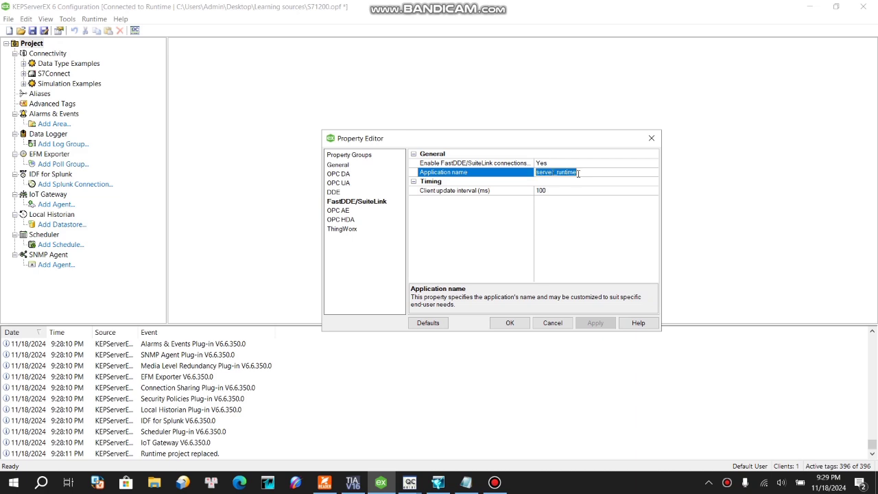
pyautogui.click(465, 482)
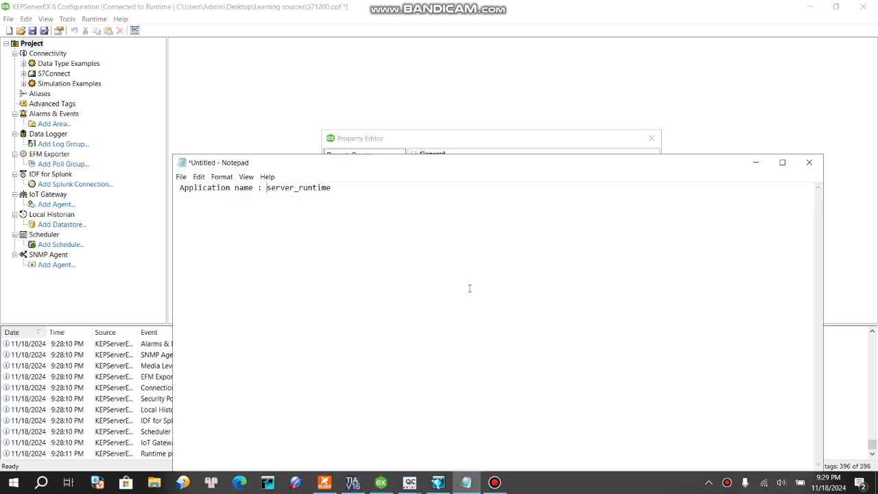
pyautogui.moveTo(320, 164); pyautogui.dragTo(447, 137)
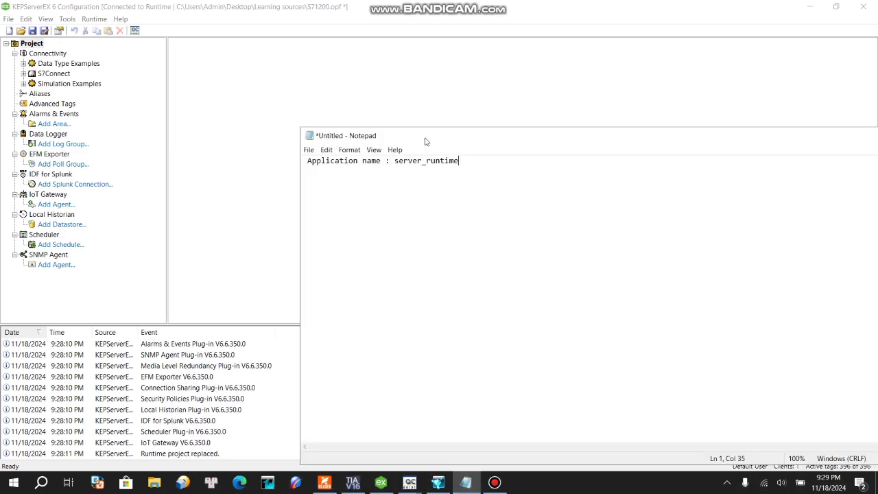
pyautogui.moveTo(690, 139); pyautogui.dragTo(493, 133)
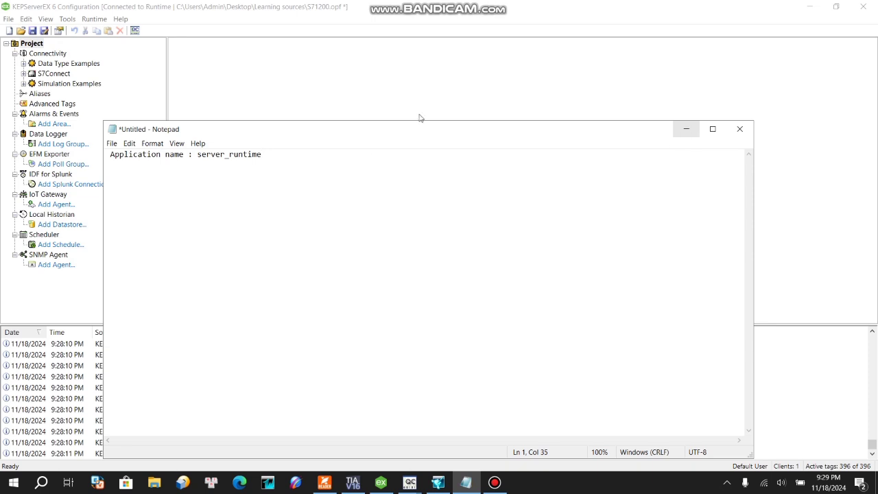
pyautogui.click(686, 130)
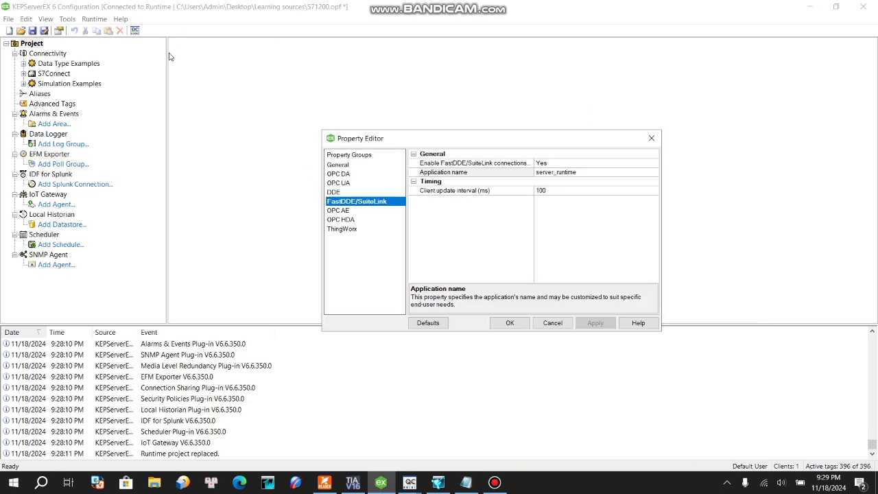
pyautogui.click(508, 320)
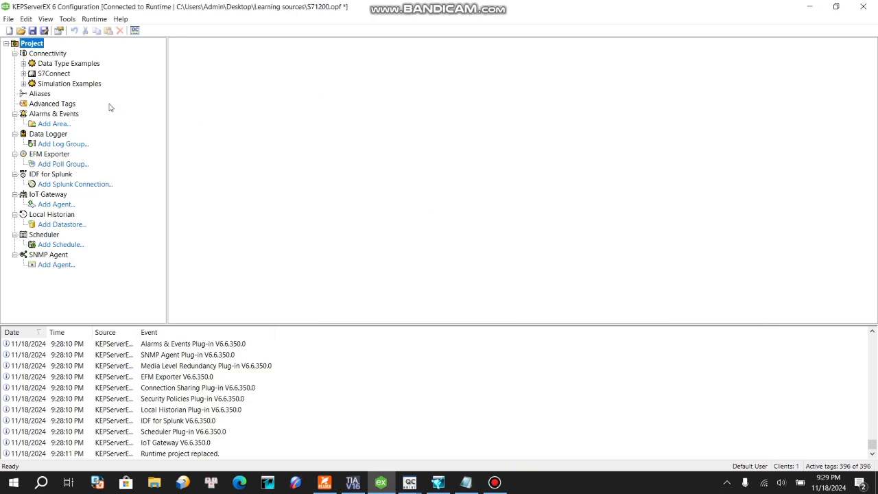
# Add an alias named intouchplc mapped to S7Connect.1214dcdcdc
pyautogui.click(41, 96)
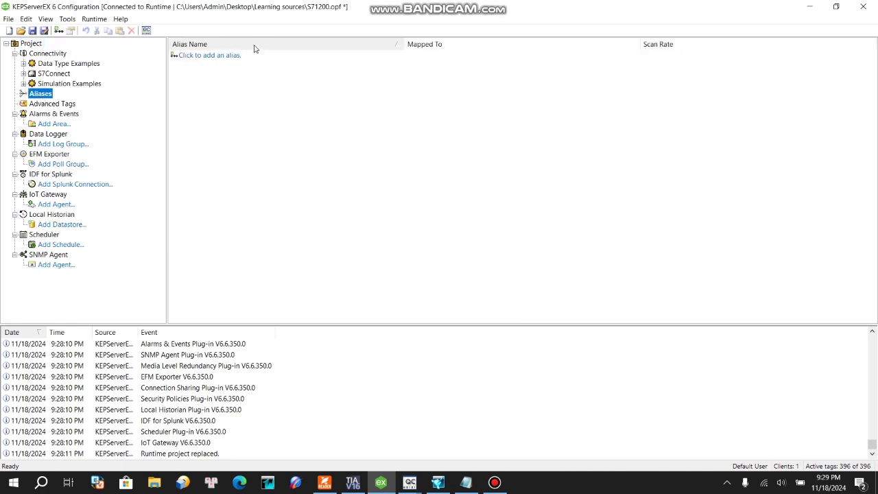
pyautogui.click(221, 56)
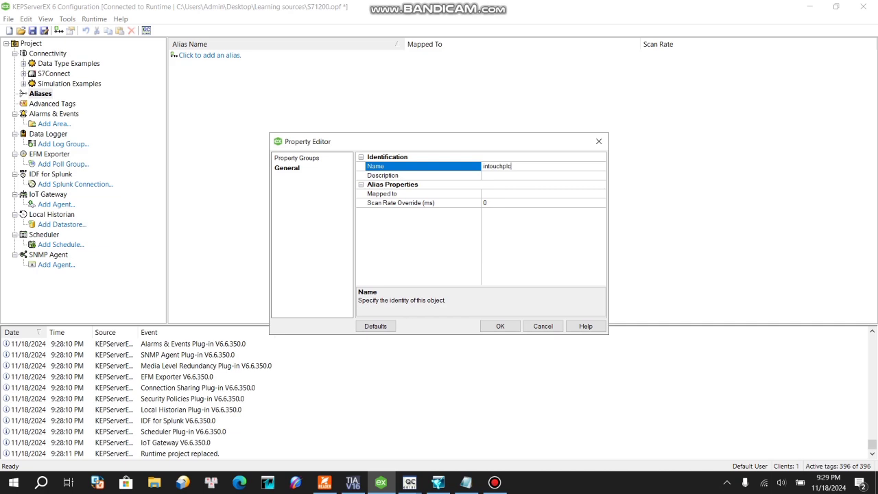
pyautogui.click(500, 193)
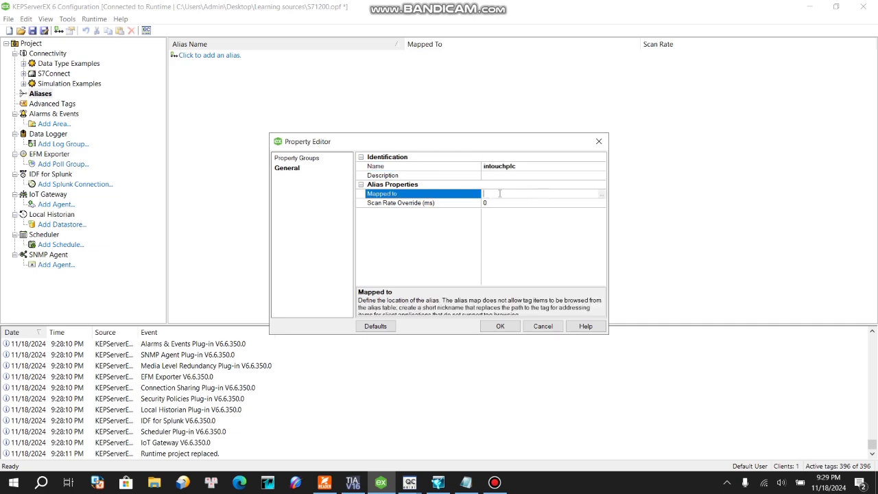
pyautogui.click(601, 195)
pyautogui.click(375, 253)
pyautogui.click(485, 332)
pyautogui.click(501, 326)
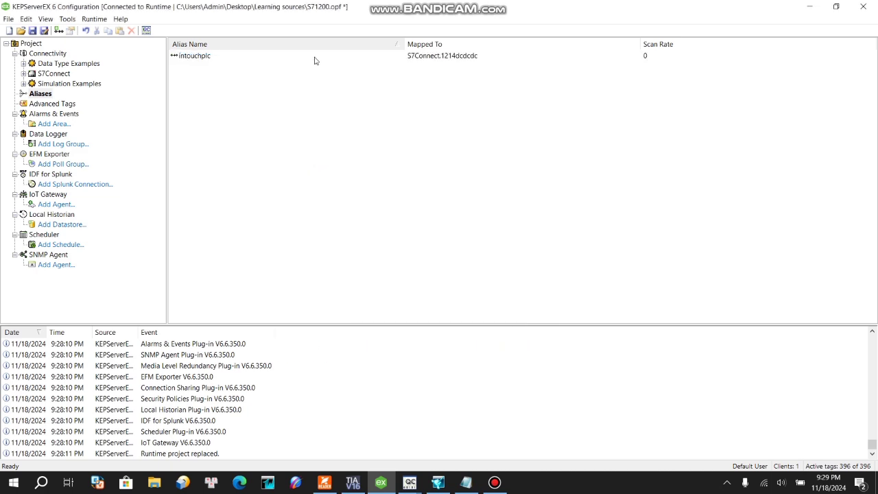
# Copy the alias name intouchplc from its properties onto a new second line of the Notepad note
pyautogui.doubleClick(204, 60)
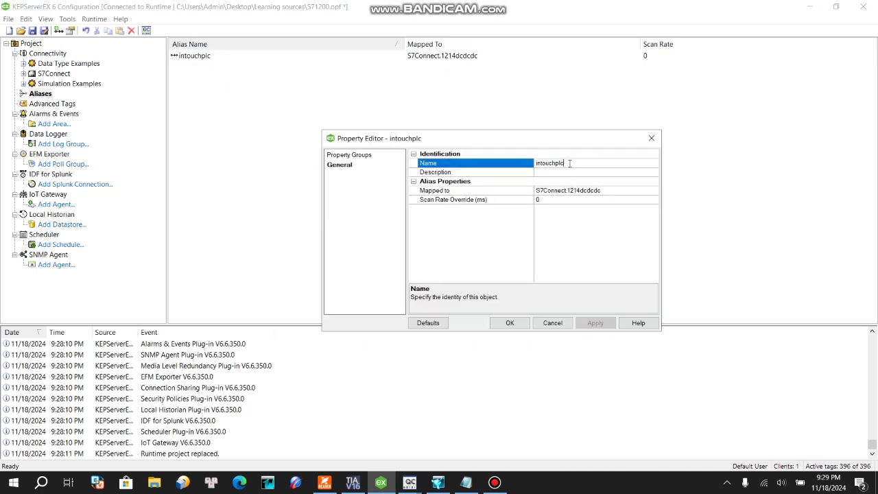
pyautogui.click(533, 165)
pyautogui.hotkey('ctrl', 'c')
pyautogui.click(466, 482)
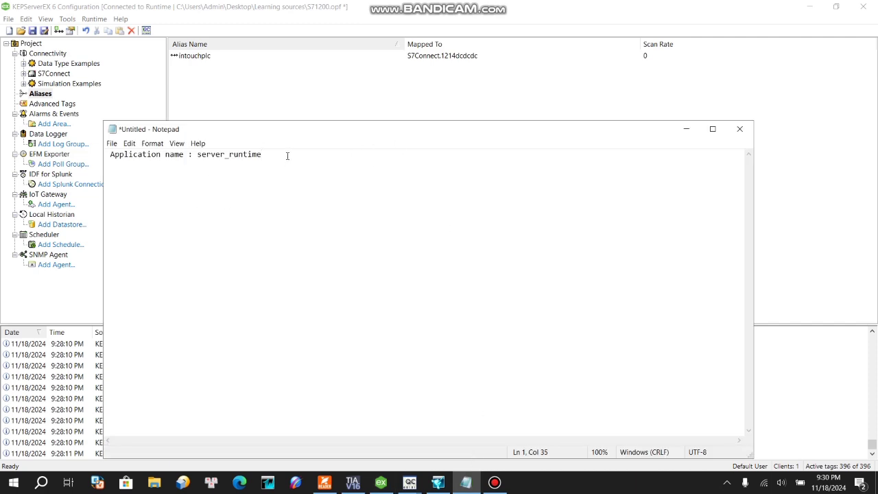
pyautogui.press('Return')
pyautogui.hotkey('ctrl', 'v')
# Label the note's second line "Topic name :" and remove the leading space before "Application name"
pyautogui.press('Home')
pyautogui.write('Topic na')
pyautogui.write('me ')
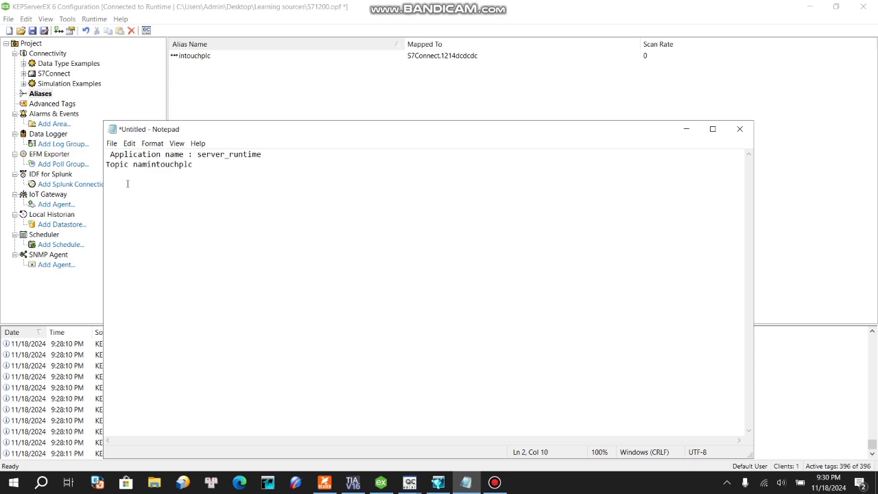
pyautogui.write(':')
pyautogui.press('BackSpace')
pyautogui.click(111, 155)
pyautogui.press('BackSpace')
pyautogui.click(188, 165)
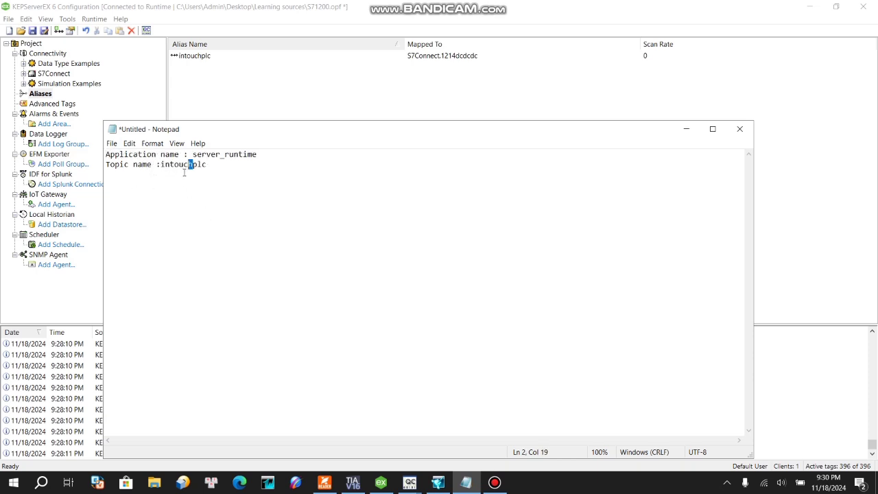
pyautogui.click(524, 258)
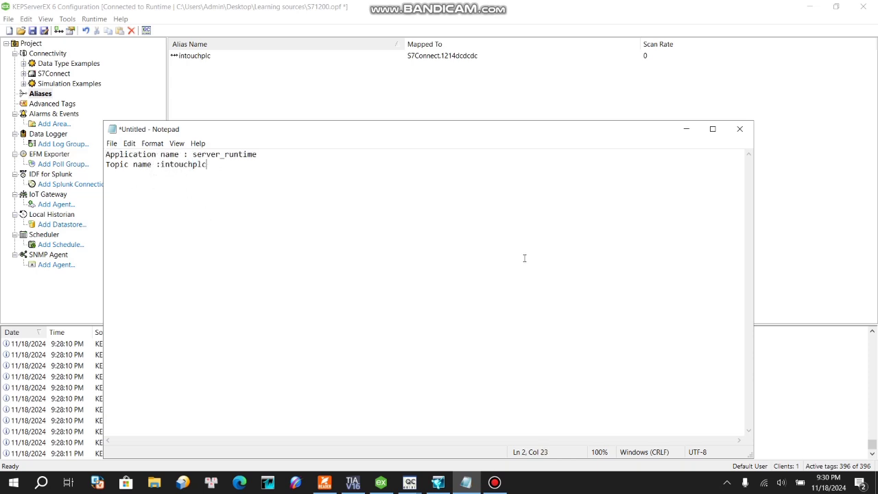
# Switch to InTouch WindowMaker, reposition the S7Intouch window and start a new access name called s7intouch
pyautogui.click(438, 482)
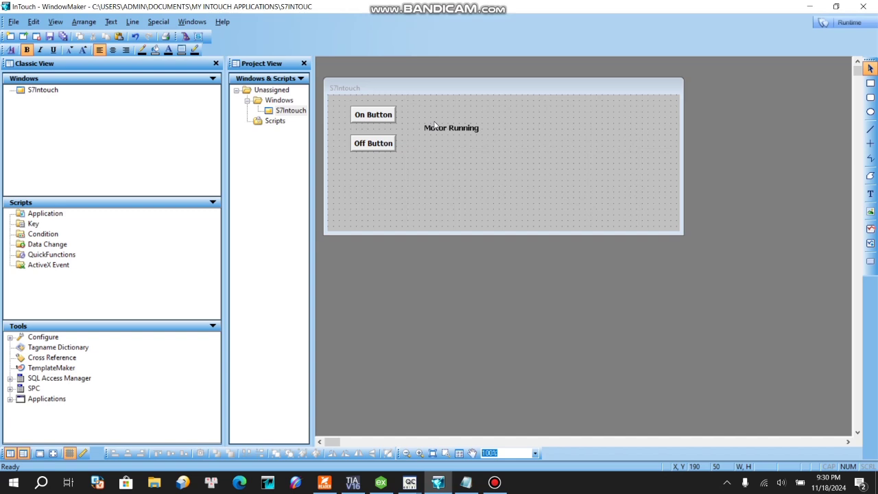
pyautogui.moveTo(395, 88); pyautogui.dragTo(407, 137)
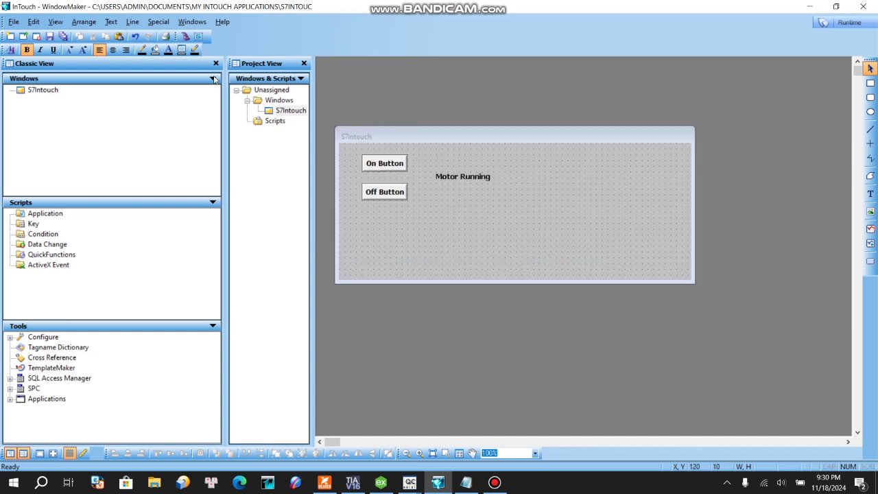
pyautogui.click(155, 25)
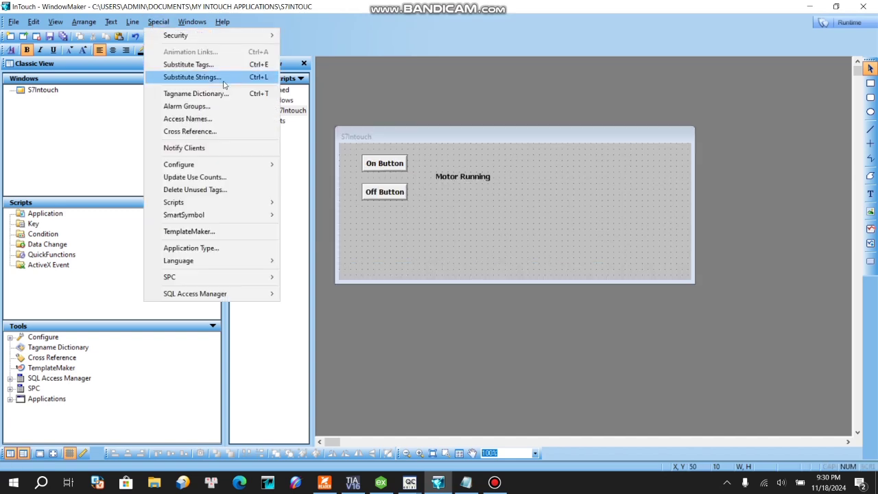
pyautogui.click(203, 121)
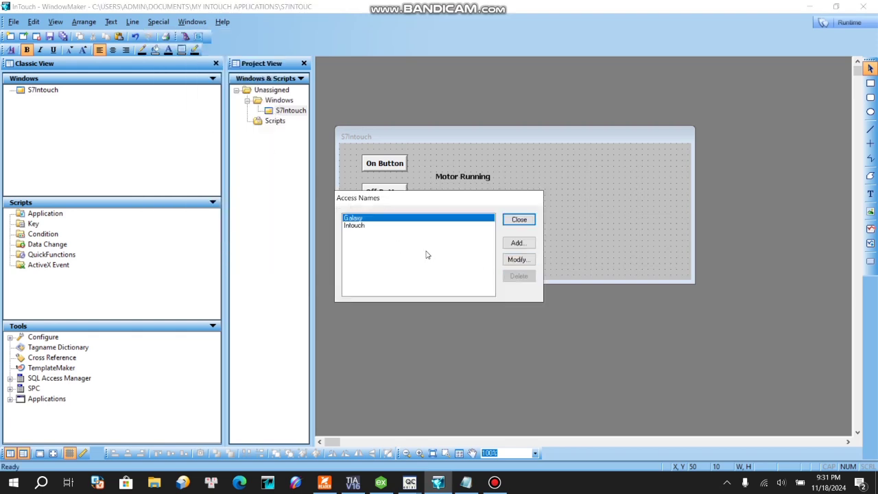
pyautogui.click(516, 243)
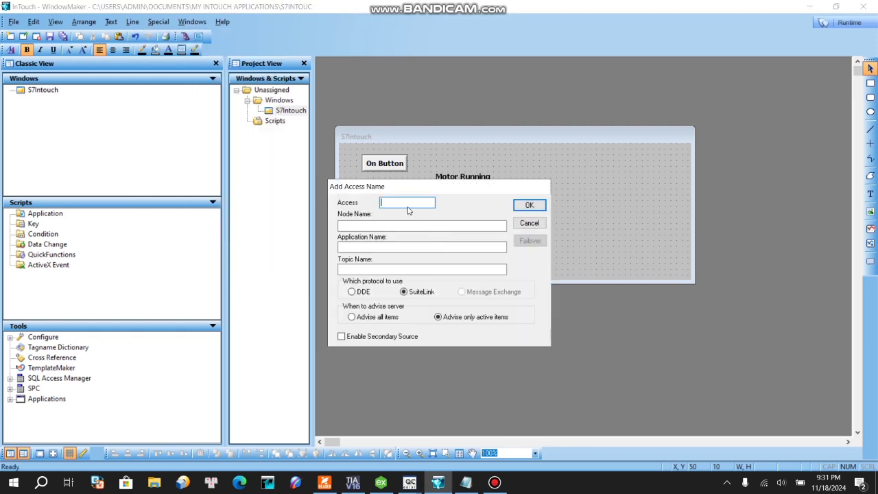
pyautogui.write('s7intouch')
pyautogui.click(376, 223)
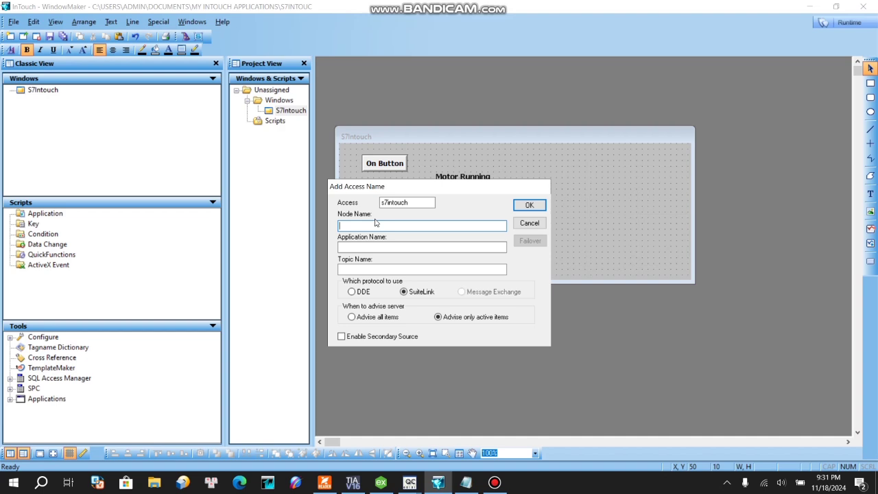
# Copy server_runtime from the Notepad note into the Application Name of the s7intouch access name
pyautogui.click(363, 248)
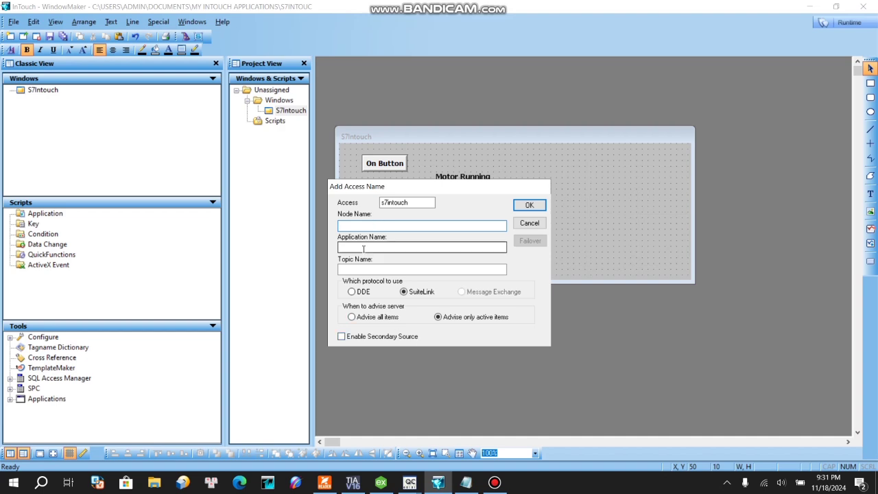
pyautogui.click(466, 483)
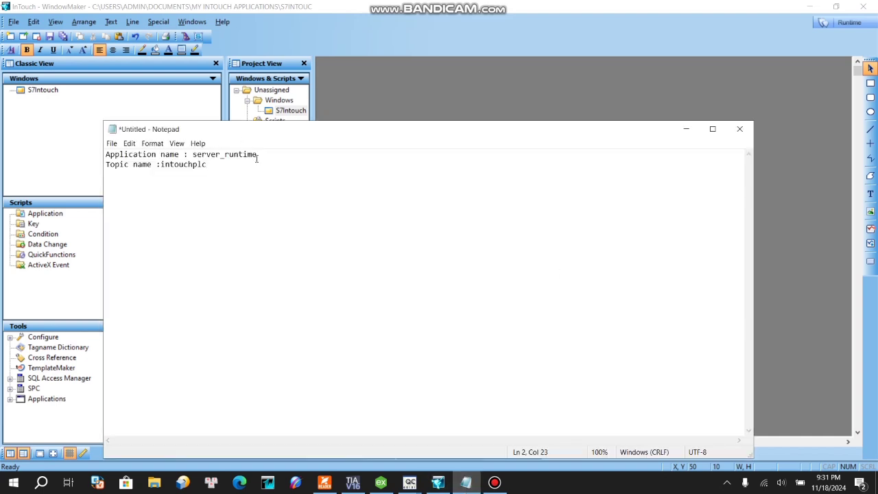
pyautogui.moveTo(257, 155); pyautogui.dragTo(194, 158)
pyautogui.hotkey('ctrl', 'c')
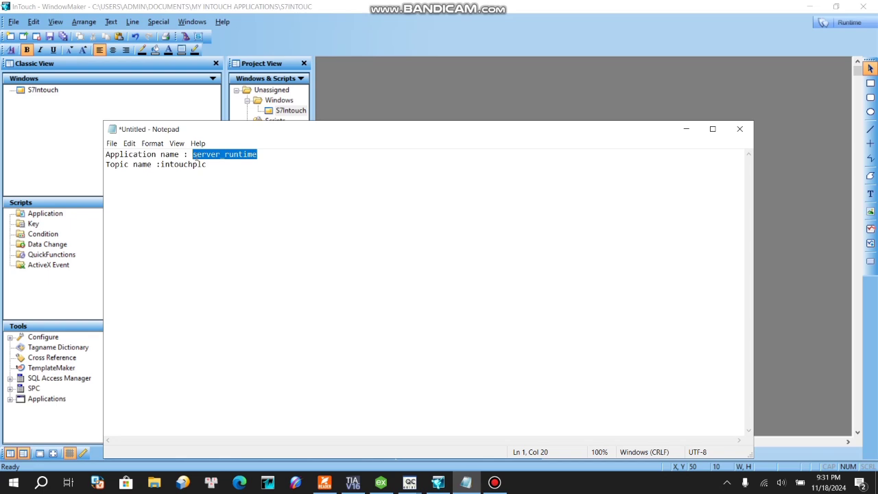
pyautogui.click(686, 129)
pyautogui.hotkey('ctrl', 'v')
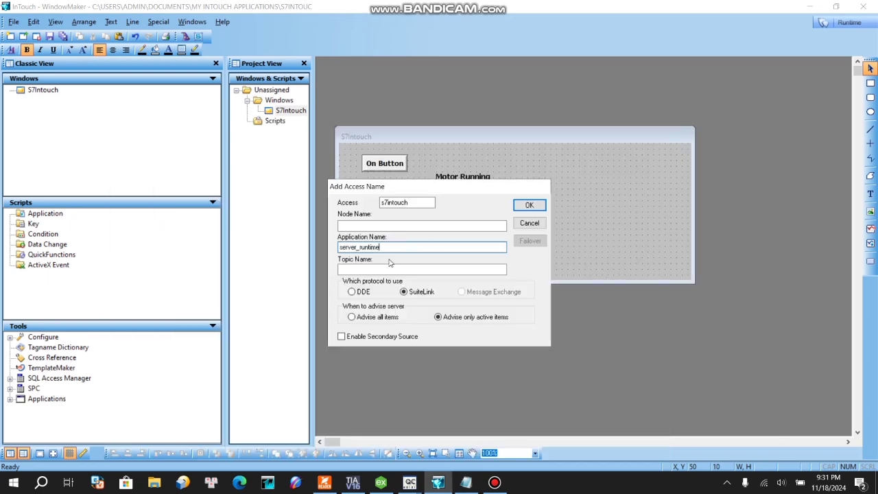
# Copy intouchplc from the Notepad note into the Topic Name, then save the s7intouch access name and close the access names list
pyautogui.click(371, 267)
pyautogui.click(468, 483)
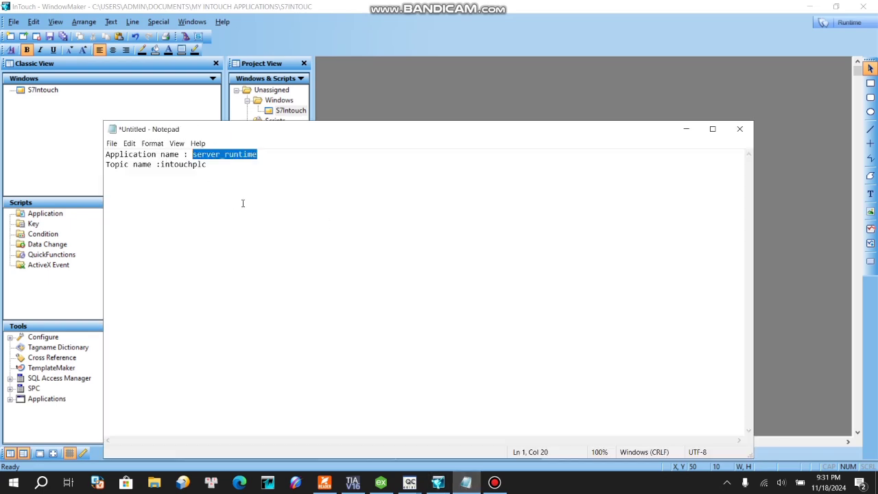
pyautogui.moveTo(206, 166); pyautogui.dragTo(160, 165)
pyautogui.hotkey('ctrl', 'c')
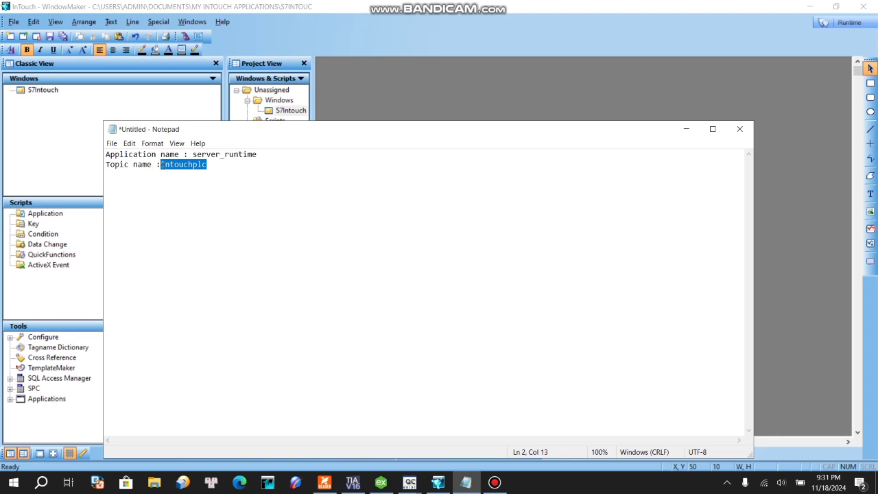
pyautogui.click(686, 129)
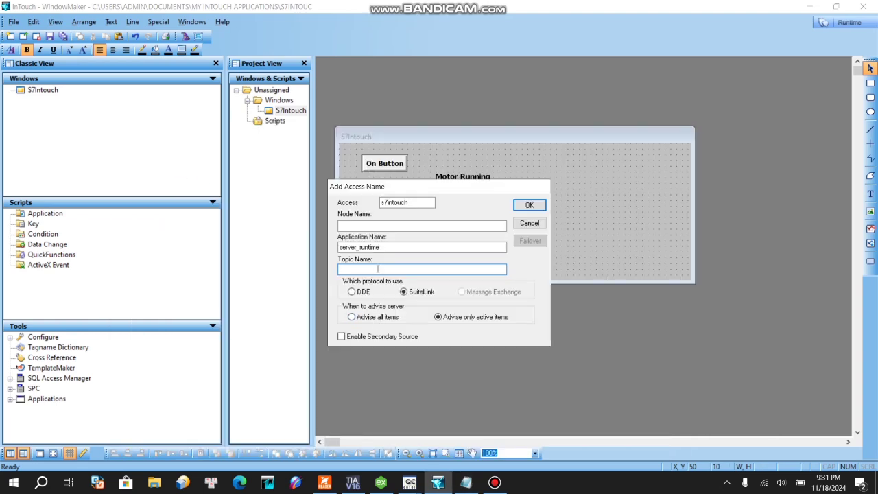
pyautogui.hotkey('ctrl', 'v')
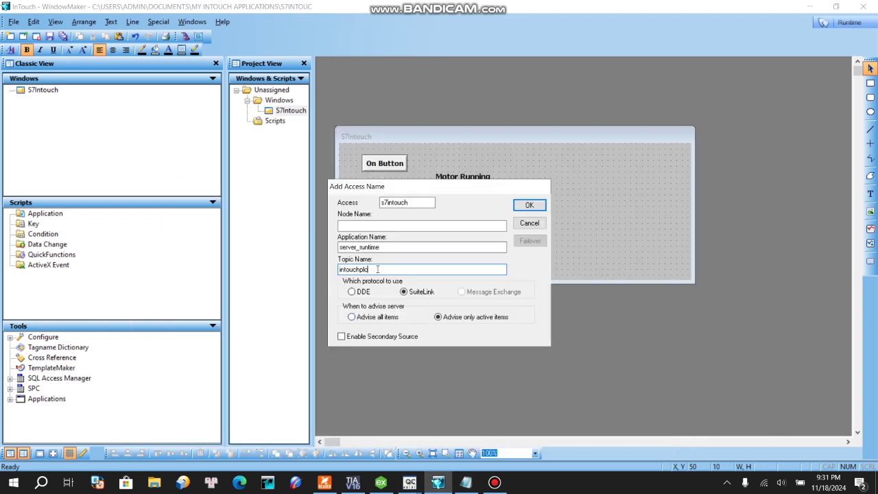
pyautogui.click(528, 206)
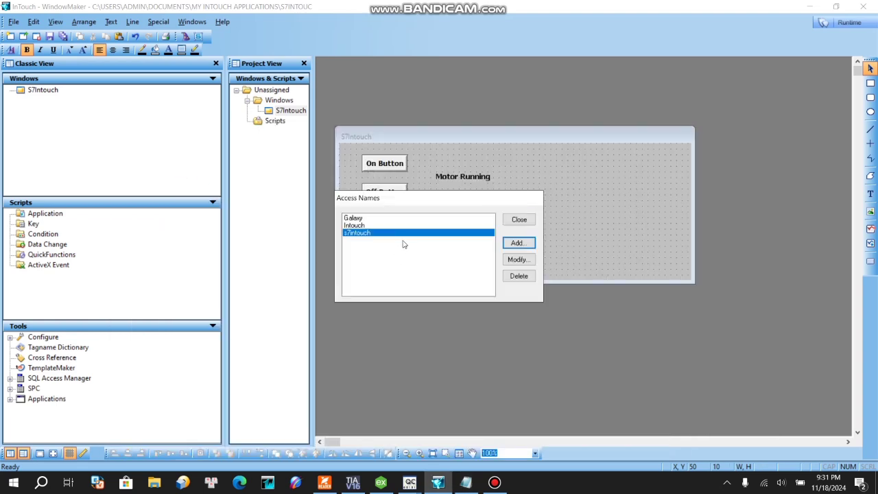
pyautogui.click(525, 222)
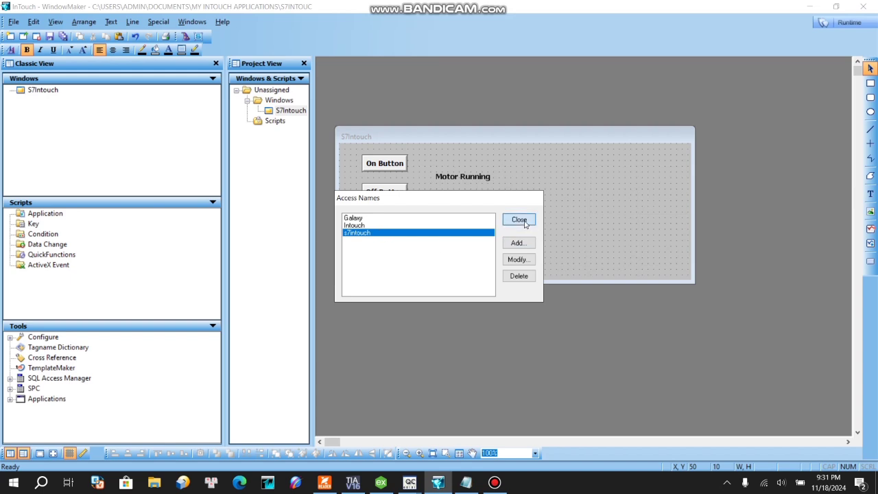
# Link the On Button's discrete value pushbutton to a new tag on_BUTTON with direct action and define its type as I/O Discrete
pyautogui.doubleClick(388, 169)
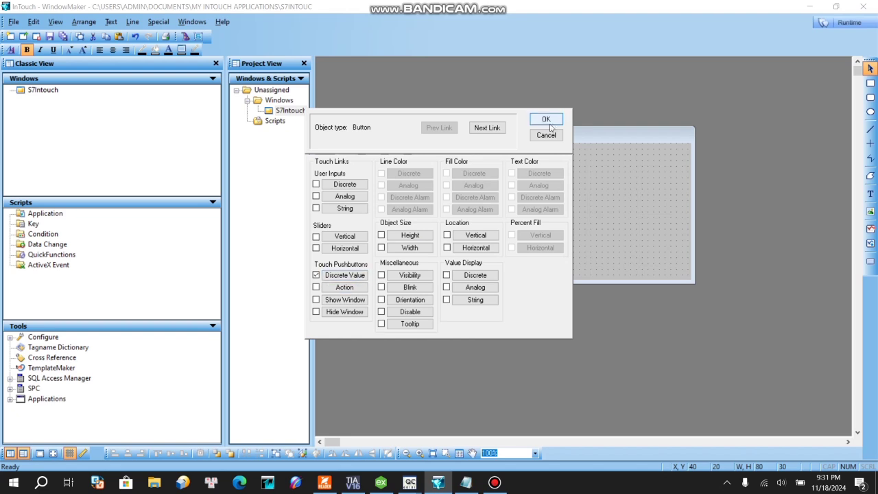
pyautogui.click(484, 128)
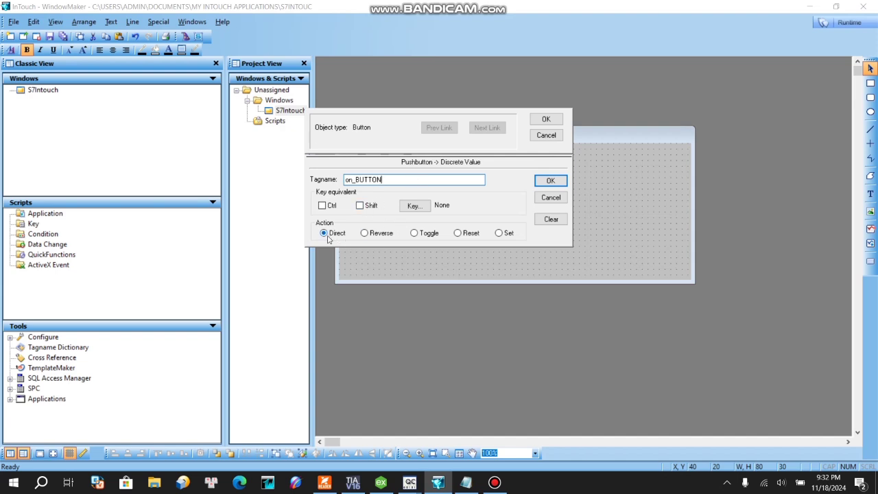
pyautogui.click(550, 181)
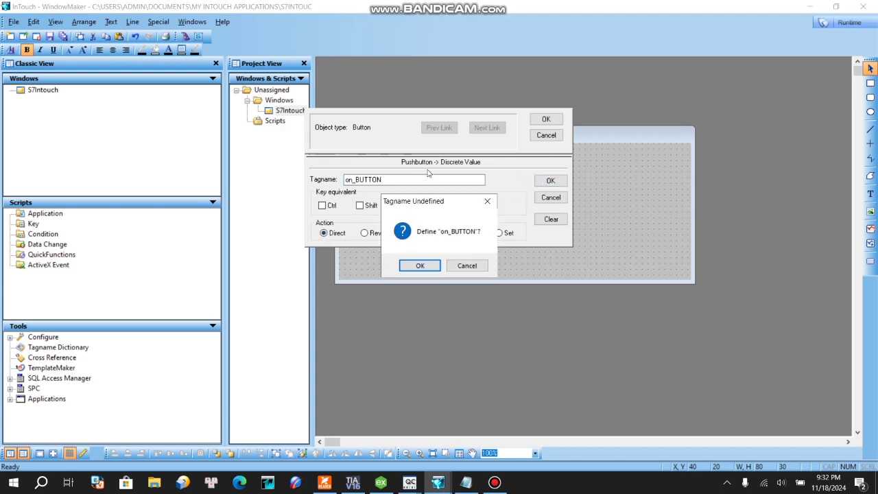
pyautogui.click(418, 266)
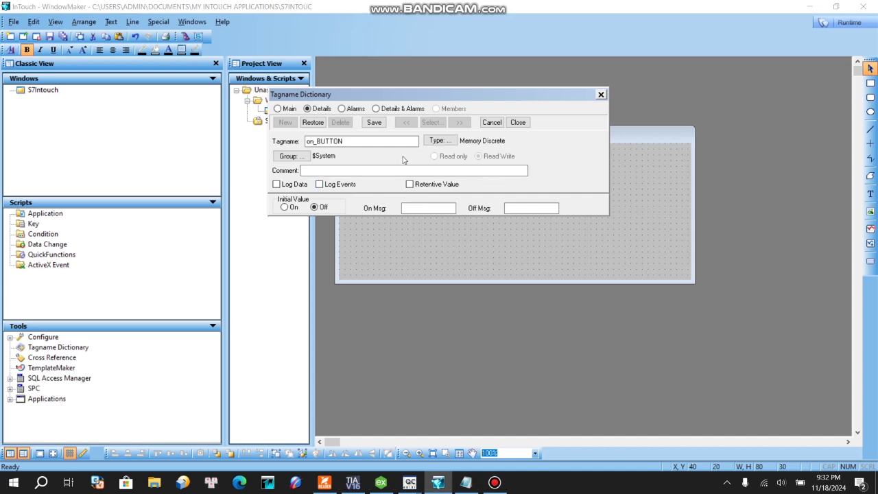
pyautogui.click(442, 140)
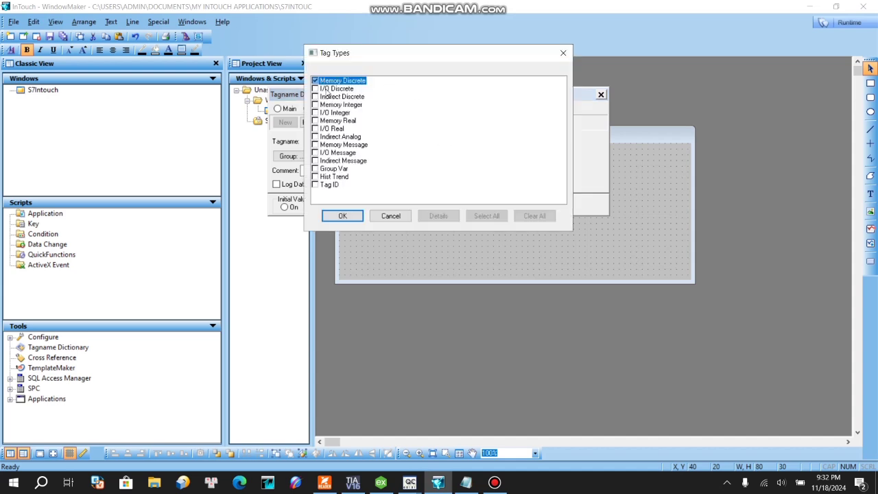
pyautogui.click(320, 89)
pyautogui.click(342, 215)
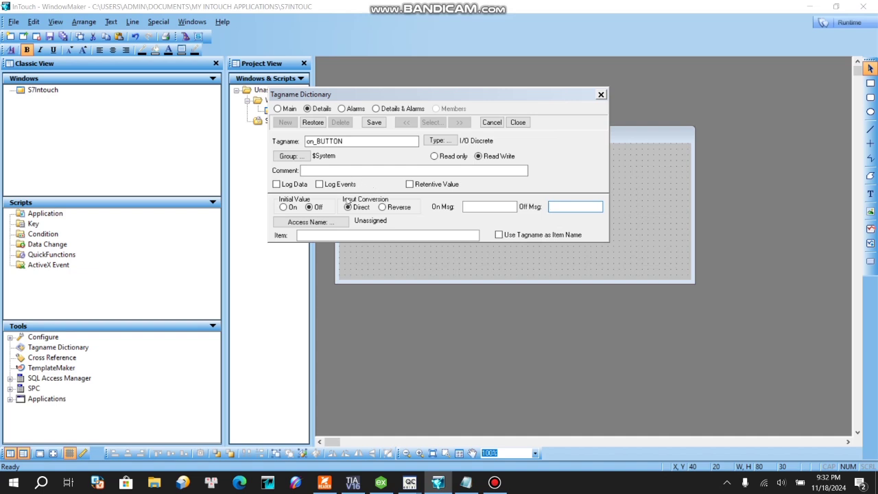
# Assign the s7intouch access name to the on_BUTTON tag
pyautogui.click(335, 225)
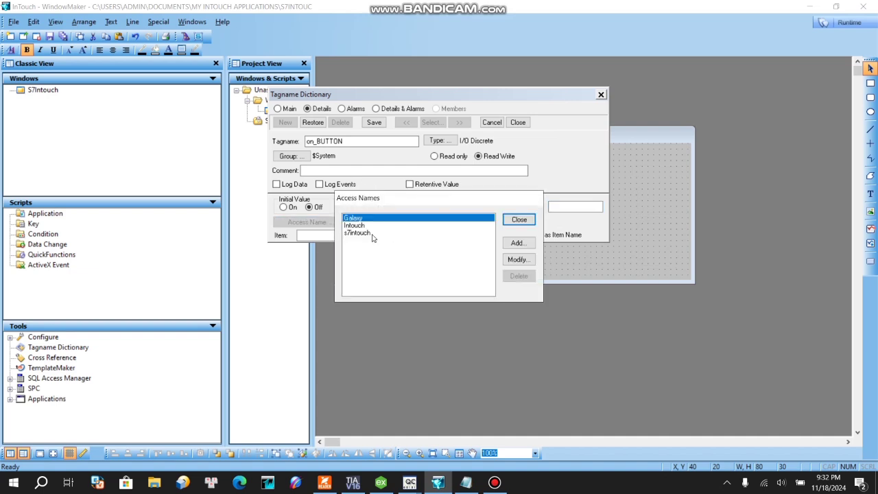
pyautogui.click(364, 234)
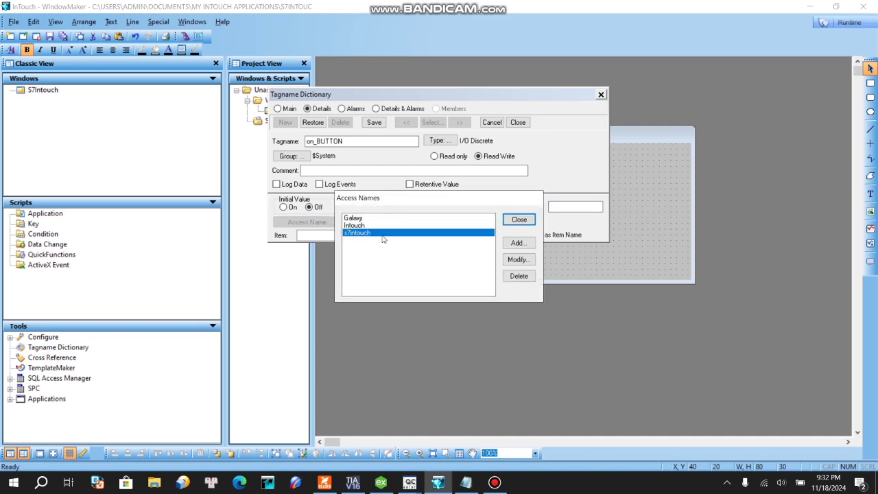
pyautogui.doubleClick(455, 234)
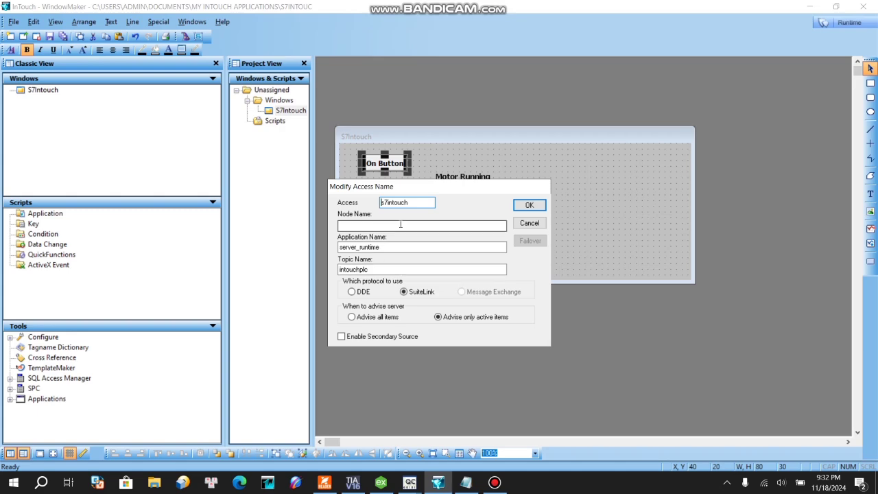
pyautogui.click(529, 206)
pyautogui.click(519, 219)
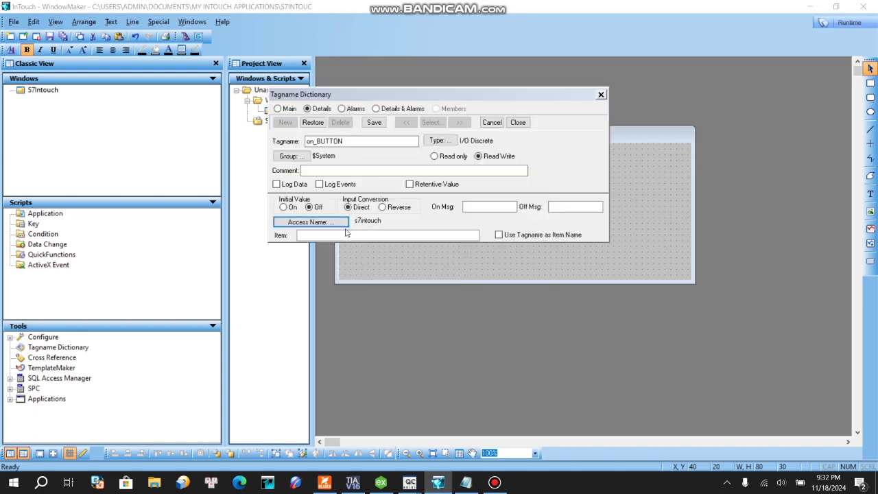
# Switch to KEPServerEX and copy the address DB1,X0.0 from the On_But tag of device 1214dcdcdc under S7Connect
pyautogui.click(341, 235)
pyautogui.hotkey('alt', 'Tab')
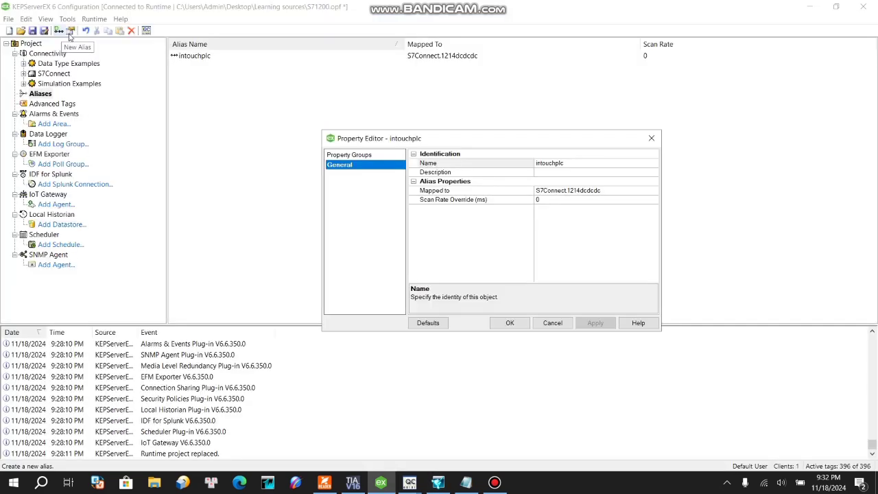
pyautogui.click(651, 139)
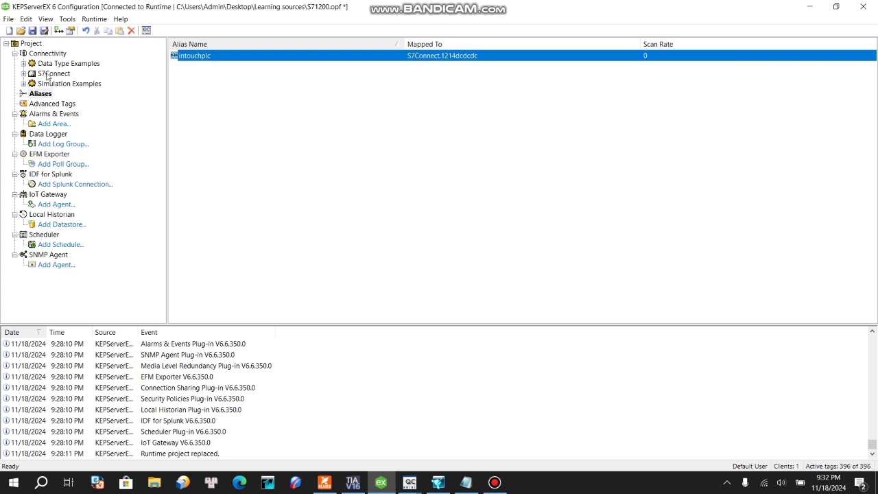
pyautogui.click(24, 74)
pyautogui.click(64, 83)
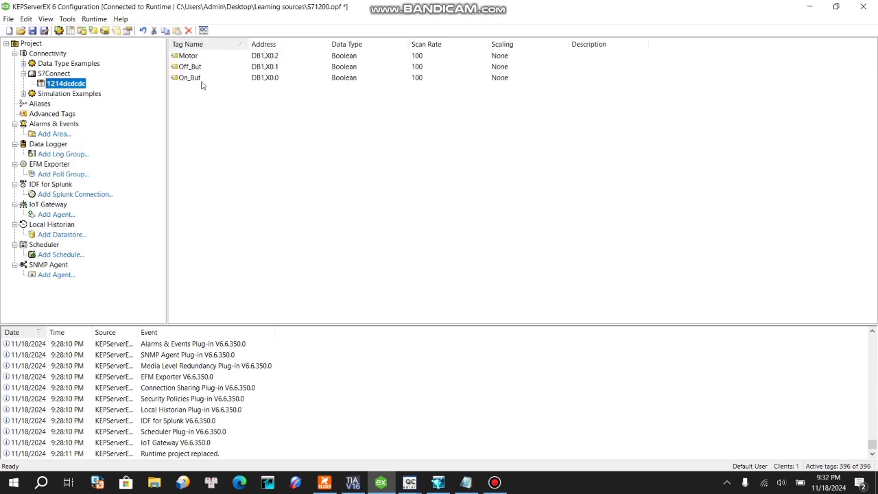
pyautogui.doubleClick(276, 80)
pyautogui.click(568, 181)
pyautogui.click(564, 190)
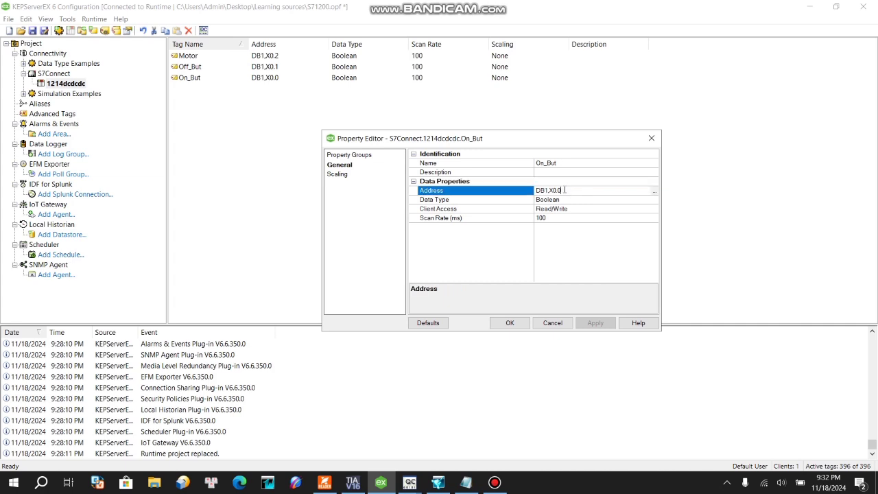
pyautogui.moveTo(565, 190); pyautogui.dragTo(536, 190)
pyautogui.hotkey('ctrl', 'c')
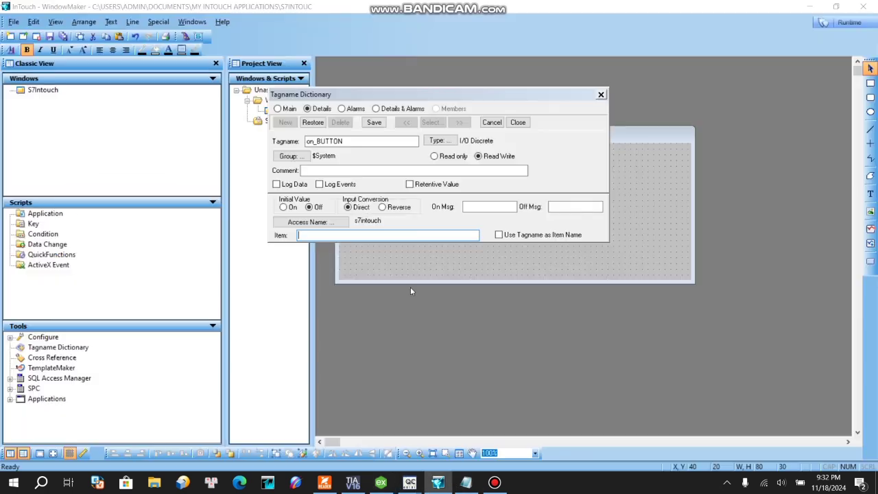
# Back in WindowMaker, paste DB1,X0.0 as the on_BUTTON item, save the tag and confirm the On Button's link
pyautogui.click(438, 482)
pyautogui.click(330, 234)
pyautogui.hotkey('ctrl', 'v')
pyautogui.click(350, 170)
pyautogui.click(375, 123)
pyautogui.click(516, 124)
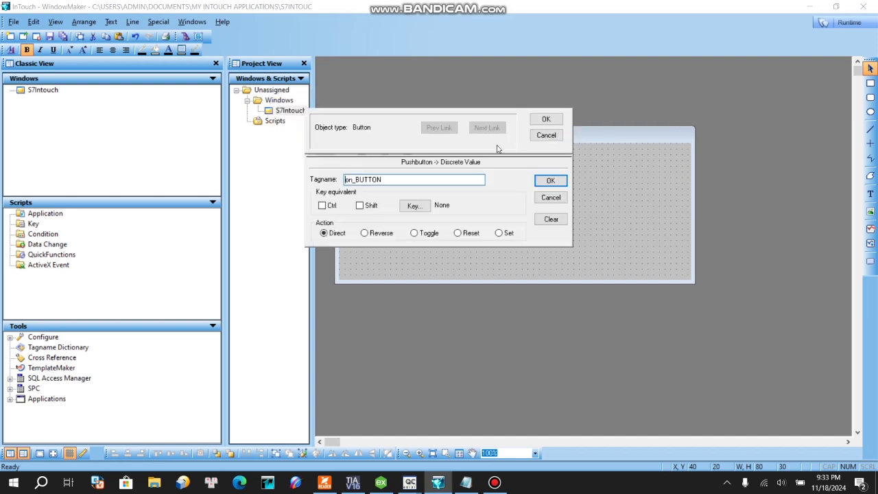
pyautogui.click(547, 185)
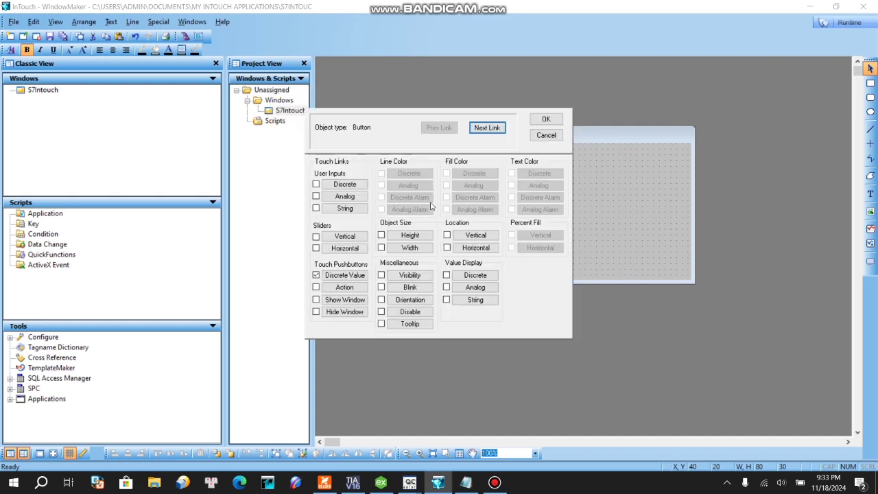
pyautogui.click(546, 119)
pyautogui.click(421, 199)
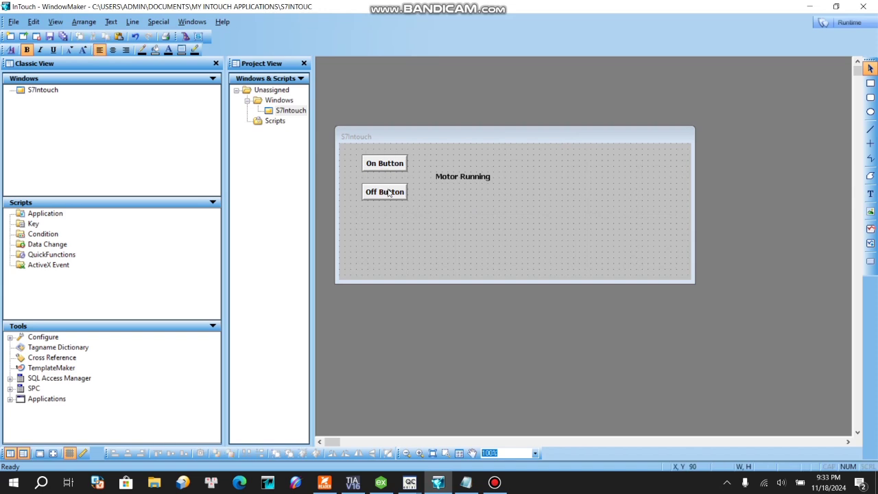
# Link the Off Button's discrete value pushbutton to a new tag named off_BUTTON and start defining it
pyautogui.doubleClick(374, 190)
pyautogui.click(344, 275)
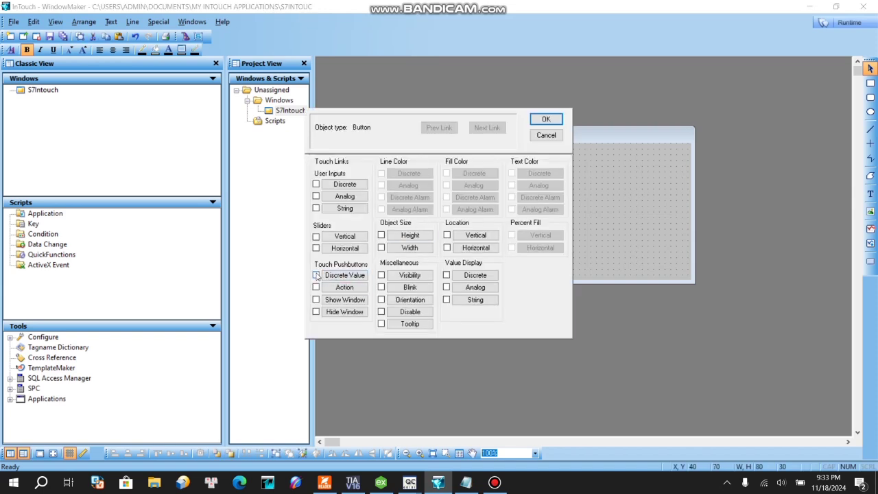
pyautogui.click(352, 180)
pyautogui.press('BackSpace')
pyautogui.press('BackSpace')
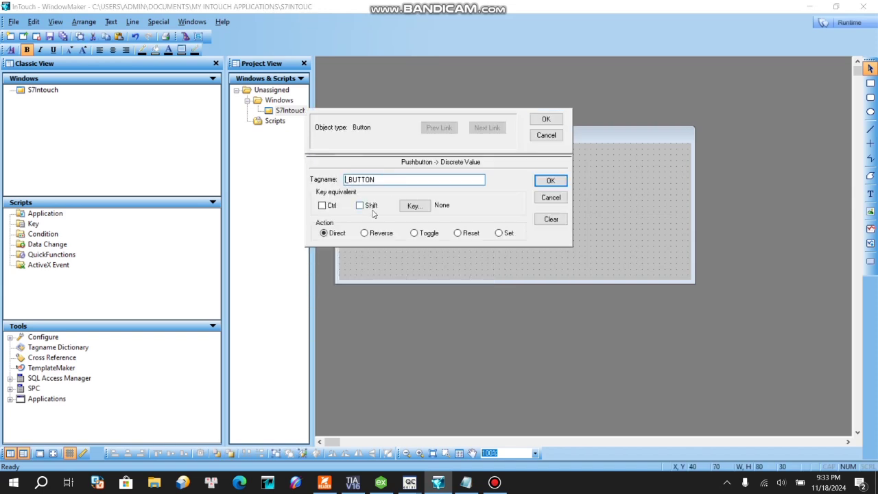
pyautogui.write('off')
pyautogui.click(551, 182)
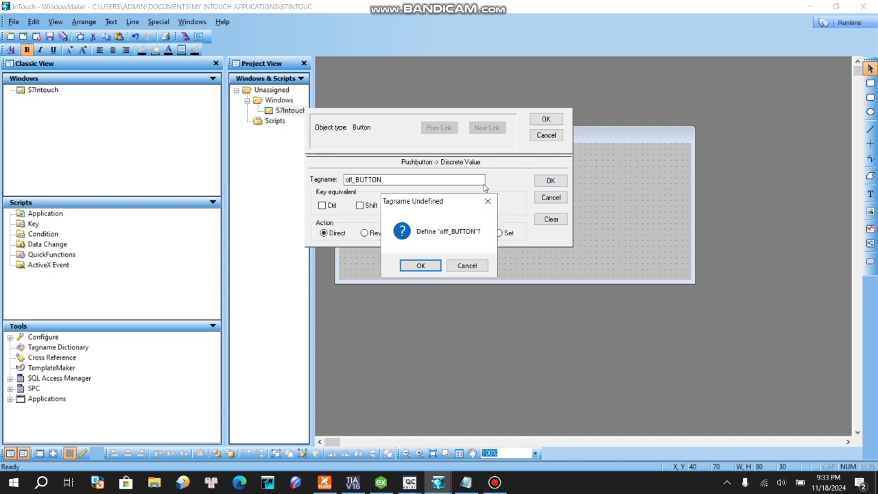
pyautogui.click(415, 265)
# Set the off_BUTTON tag's type to I/O Discrete and its item to DB1,X0.1, then save the tag
pyautogui.click(439, 140)
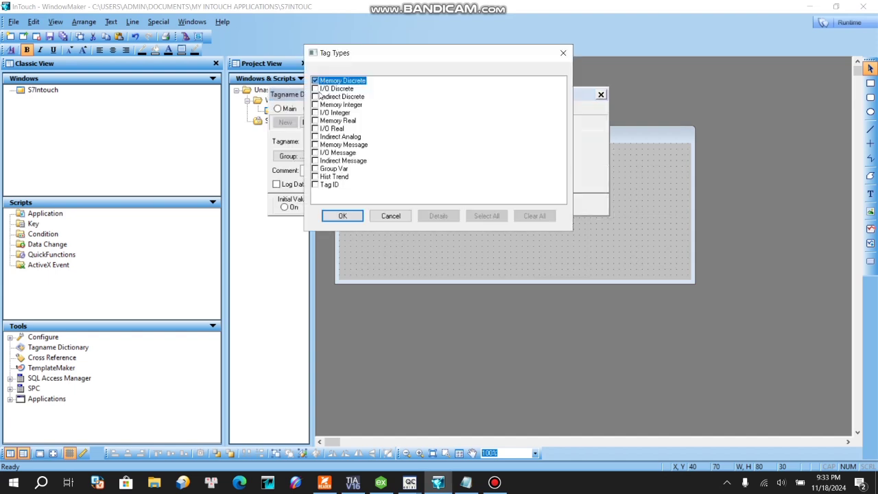
pyautogui.click(322, 89)
pyautogui.click(336, 215)
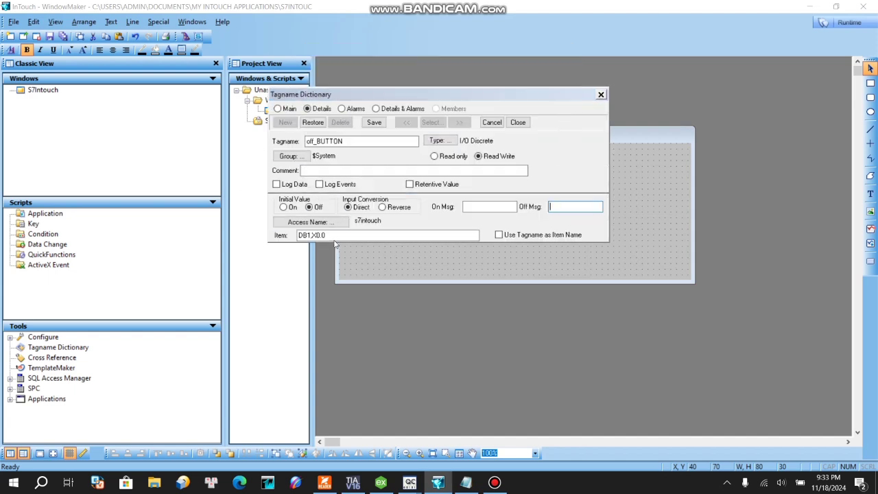
pyautogui.click(341, 235)
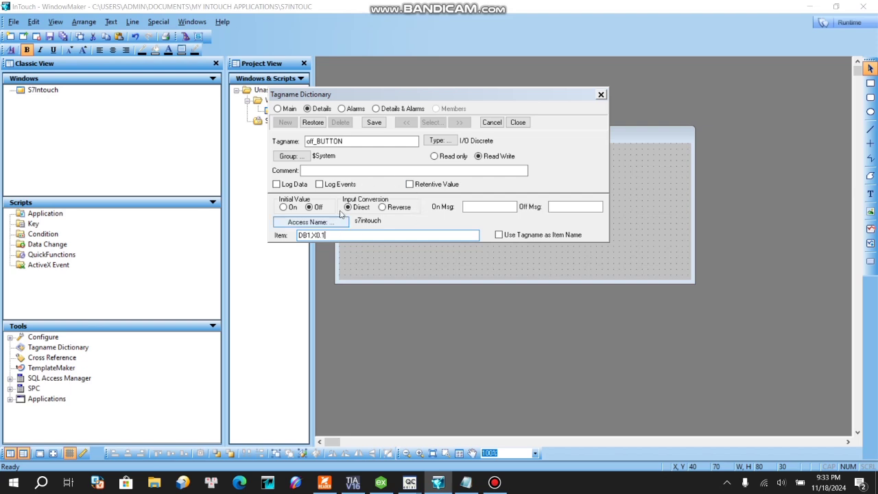
pyautogui.click(371, 123)
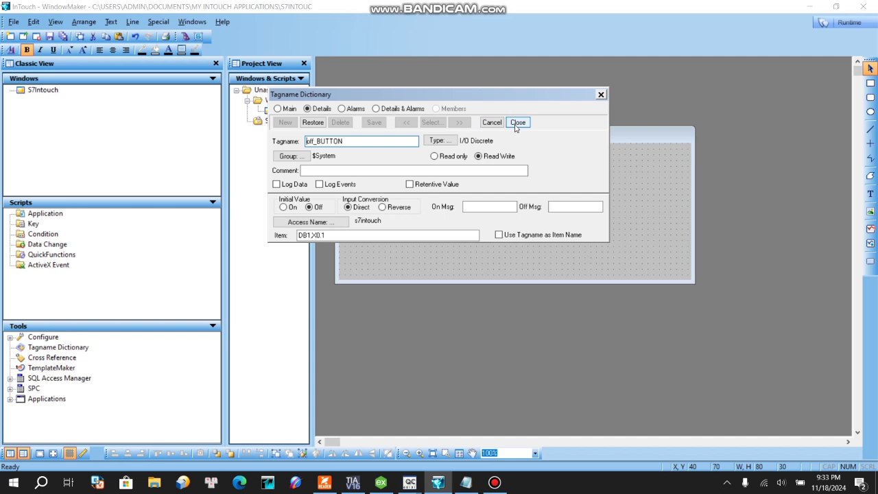
# Confirm the Off Button's link, link the Motor Running text's visibility to a new tag named motor and start defining it
pyautogui.click(517, 122)
pyautogui.click(543, 118)
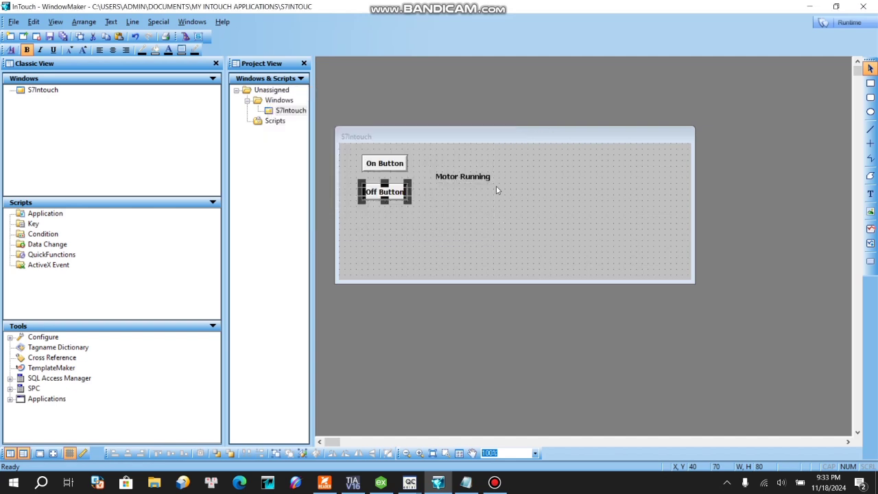
pyautogui.doubleClick(469, 176)
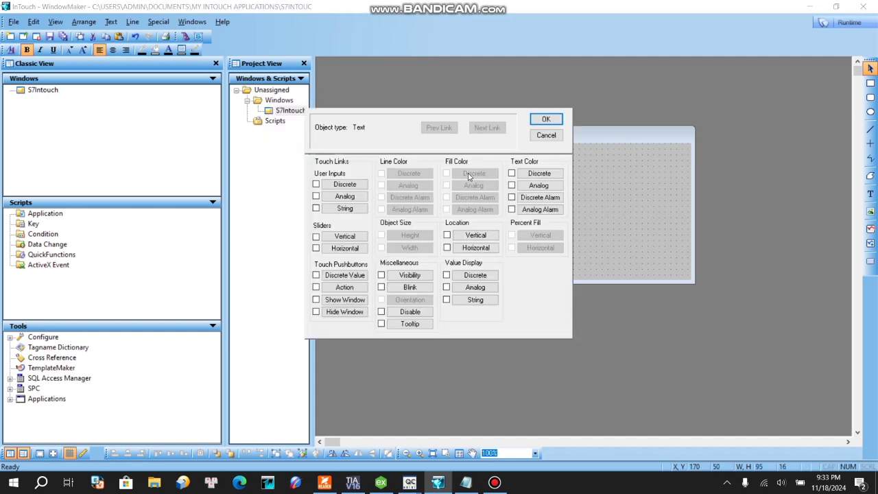
pyautogui.click(408, 277)
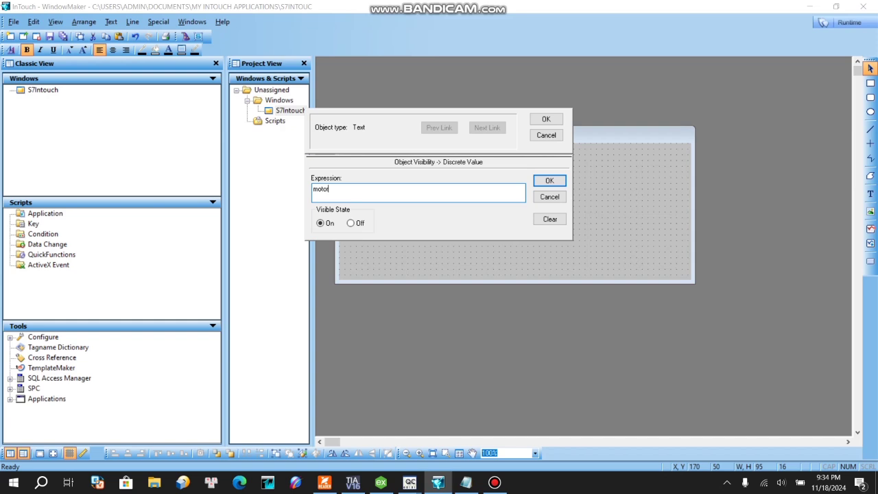
pyautogui.press('Return')
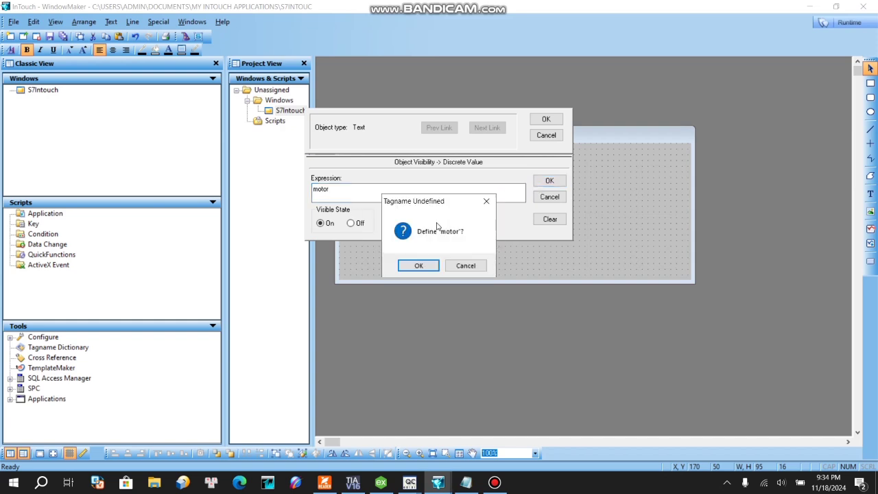
pyautogui.click(427, 264)
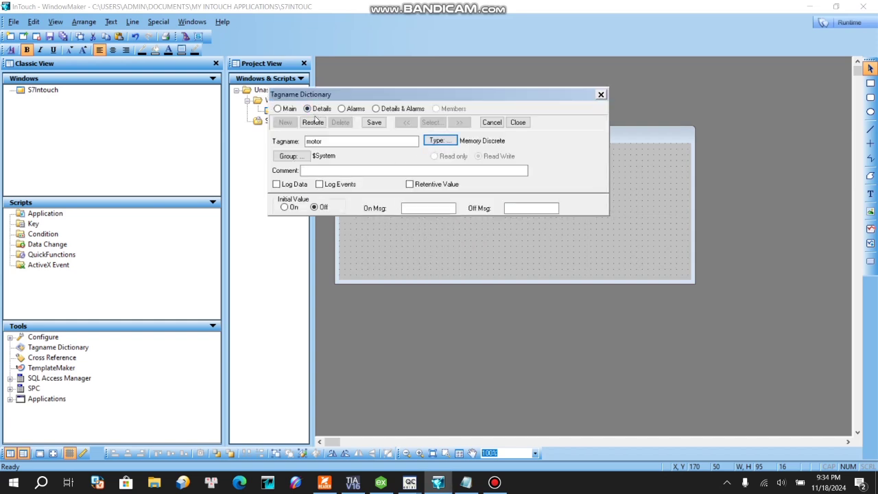
# Set the motor tag's type to I/O Discrete and its item to DB1,X0.2, checking the address against the Motor tag in KEPServerEX
pyautogui.click(441, 142)
pyautogui.click(334, 89)
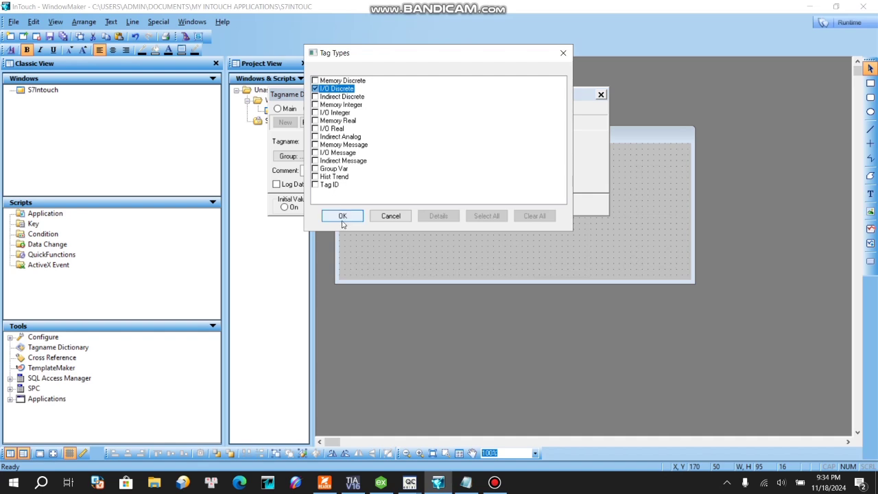
pyautogui.click(342, 215)
pyautogui.click(336, 235)
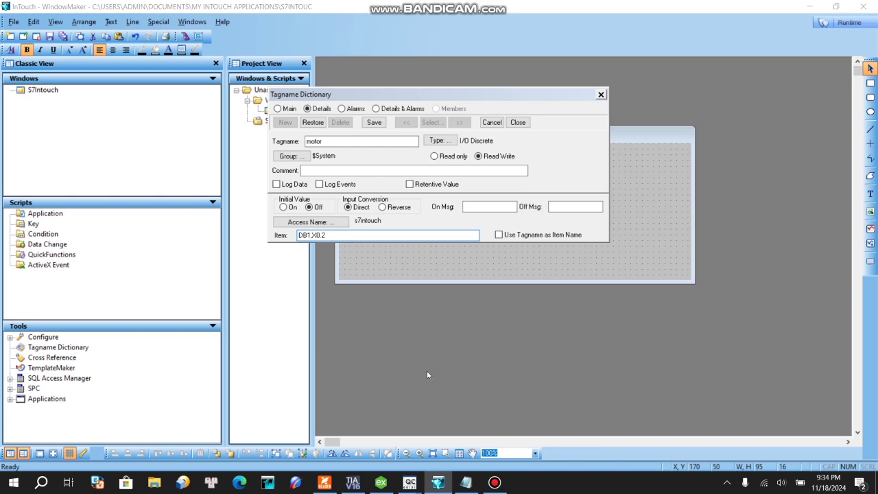
pyautogui.click(381, 482)
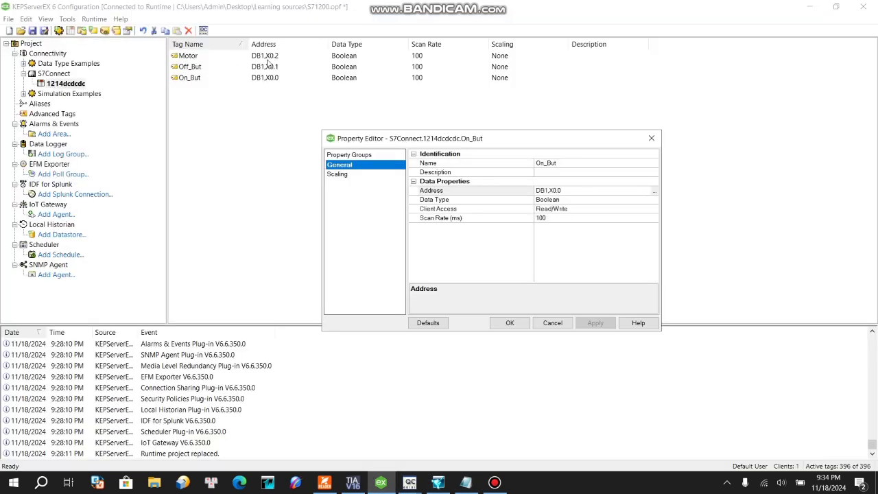
pyautogui.click(438, 482)
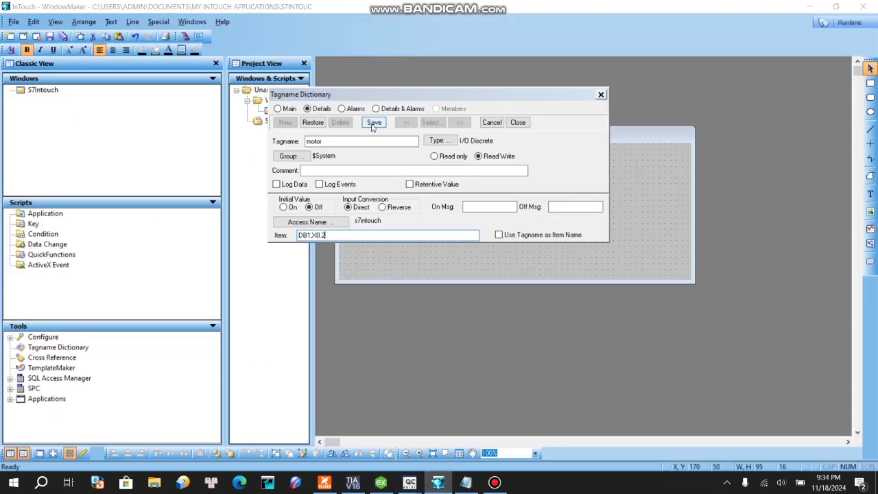
# Save the motor tag and confirm the Motor Running text's visibility link with visible state On
pyautogui.click(374, 122)
pyautogui.click(518, 122)
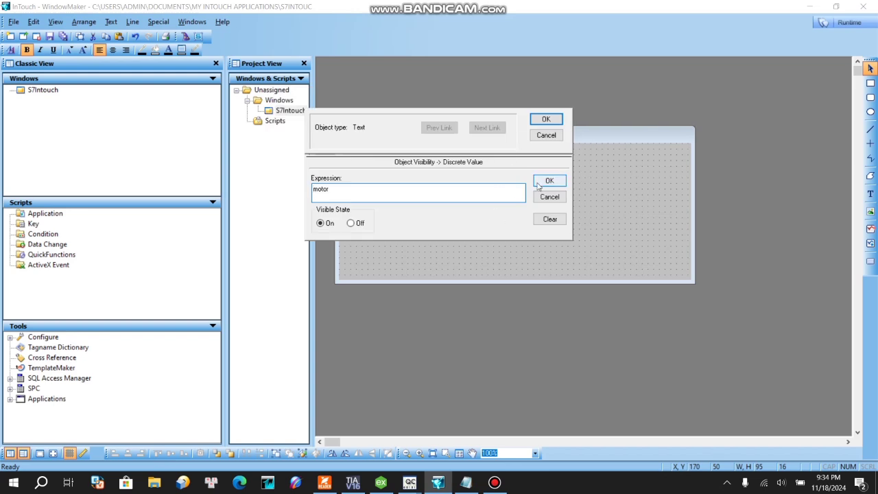
pyautogui.click(548, 181)
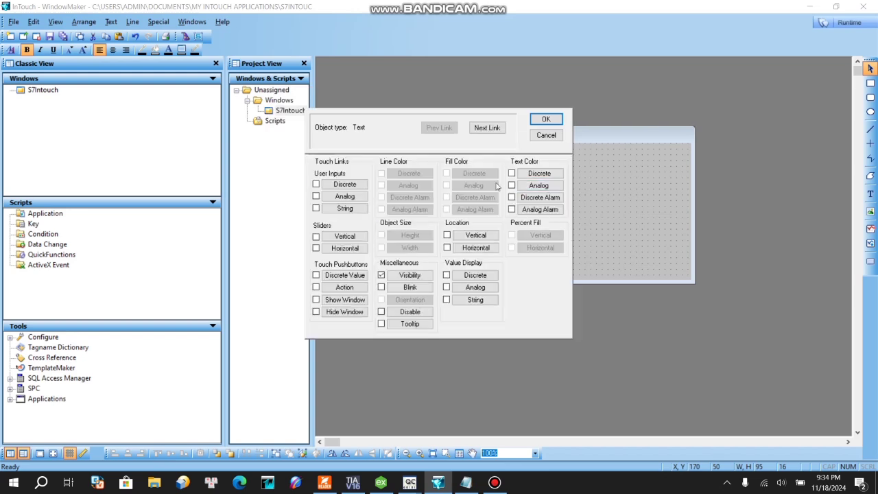
pyautogui.click(549, 138)
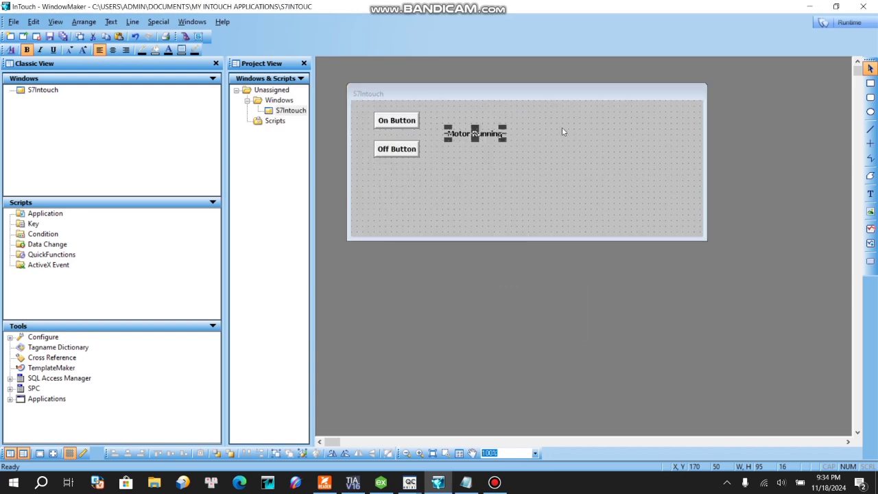
# Start the InTouch runtime, place the S7Intouch window beside the online ladder of Main [OB1] and start the motor with the On Button
pyautogui.click(849, 22)
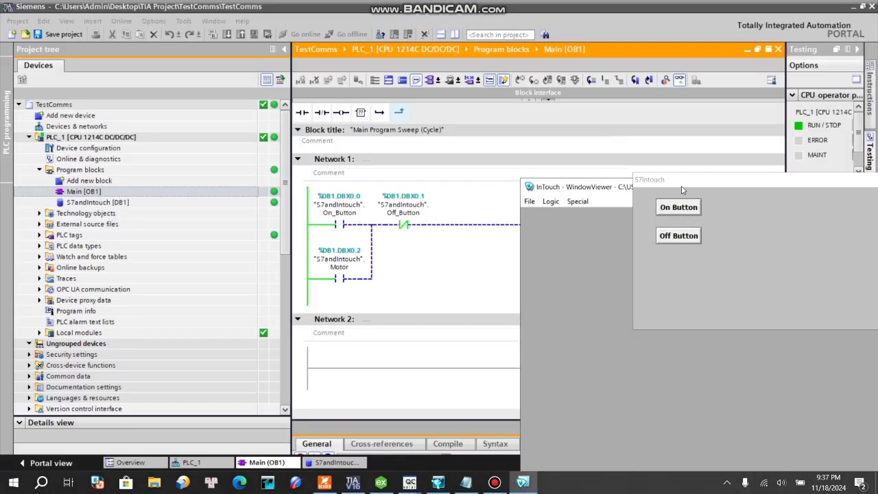
pyautogui.moveTo(681, 182); pyautogui.dragTo(581, 179)
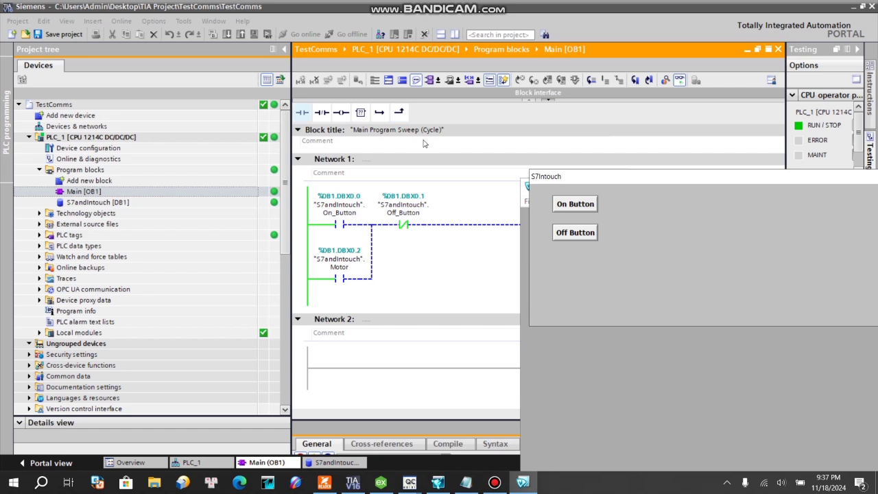
pyautogui.click(573, 207)
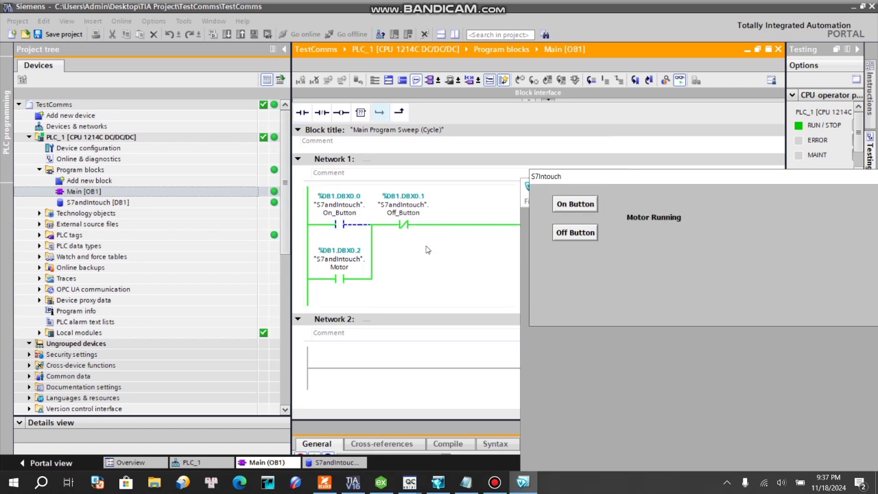
# Move the S7Intouch and WindowViewer windows clear of Network 1's Motor coil and stop the motor with the Off Button
pyautogui.moveTo(601, 180); pyautogui.dragTo(634, 286)
pyautogui.click(654, 272)
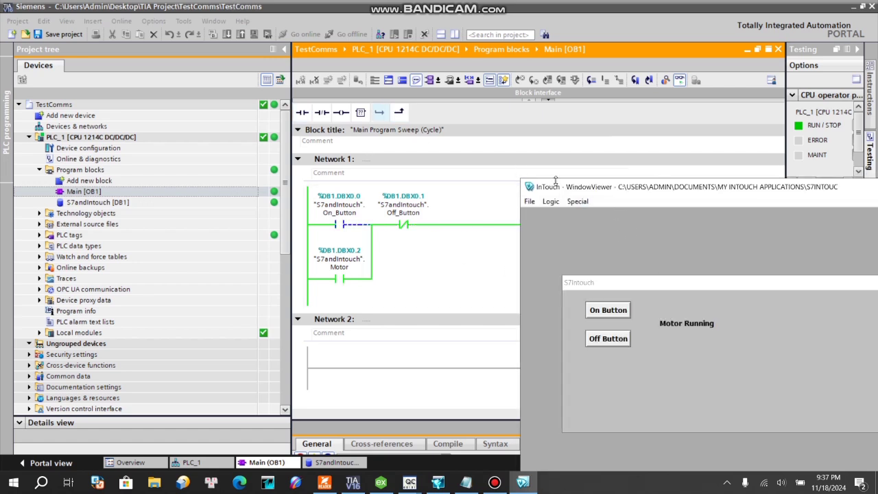
pyautogui.moveTo(556, 180); pyautogui.dragTo(684, 234)
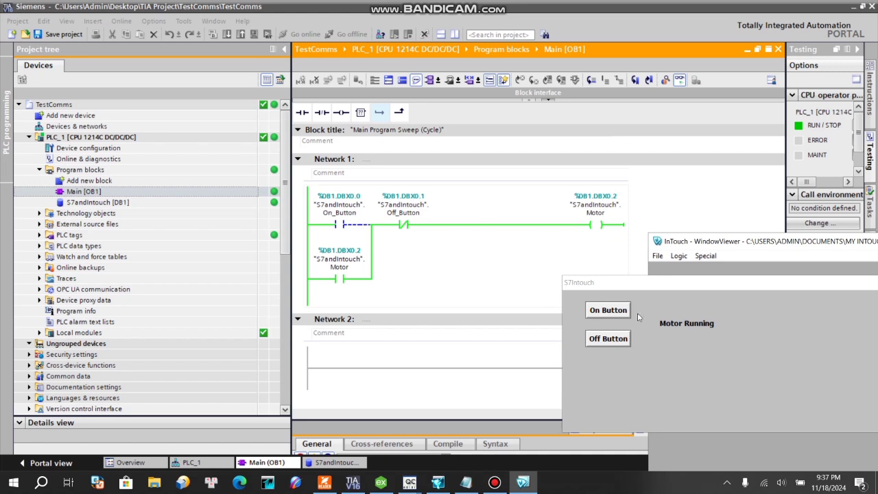
pyautogui.click(619, 343)
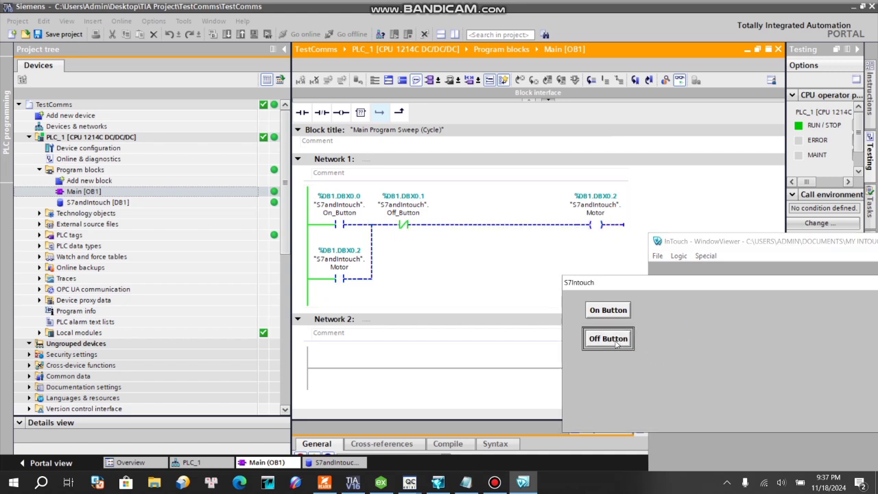